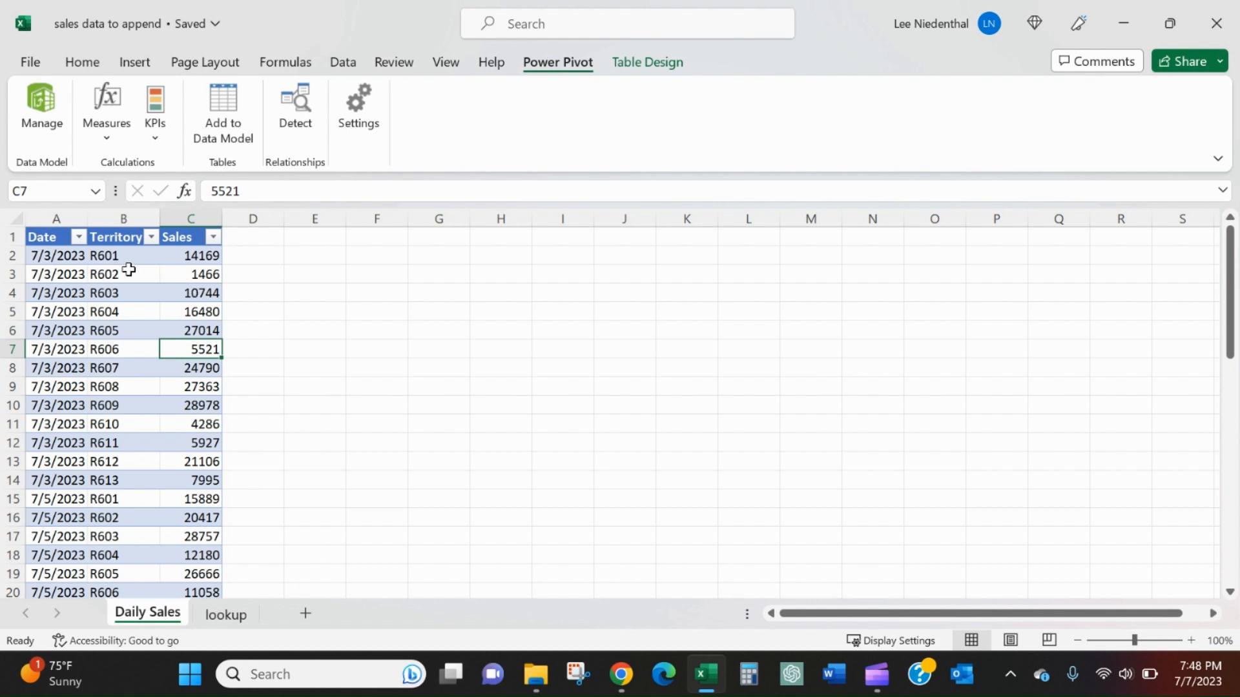
Step: View the lookup sheet of the sales workbook and create a new blank workbook to work in
click(226, 617)
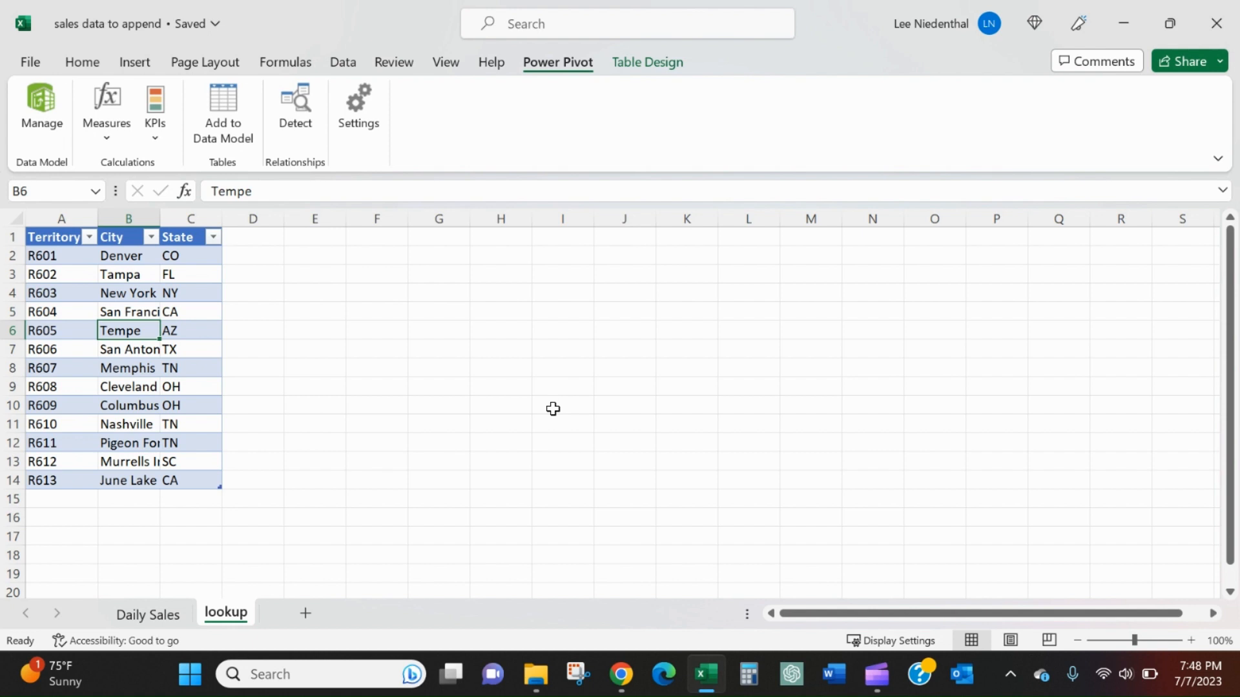
key(ctrl+n)
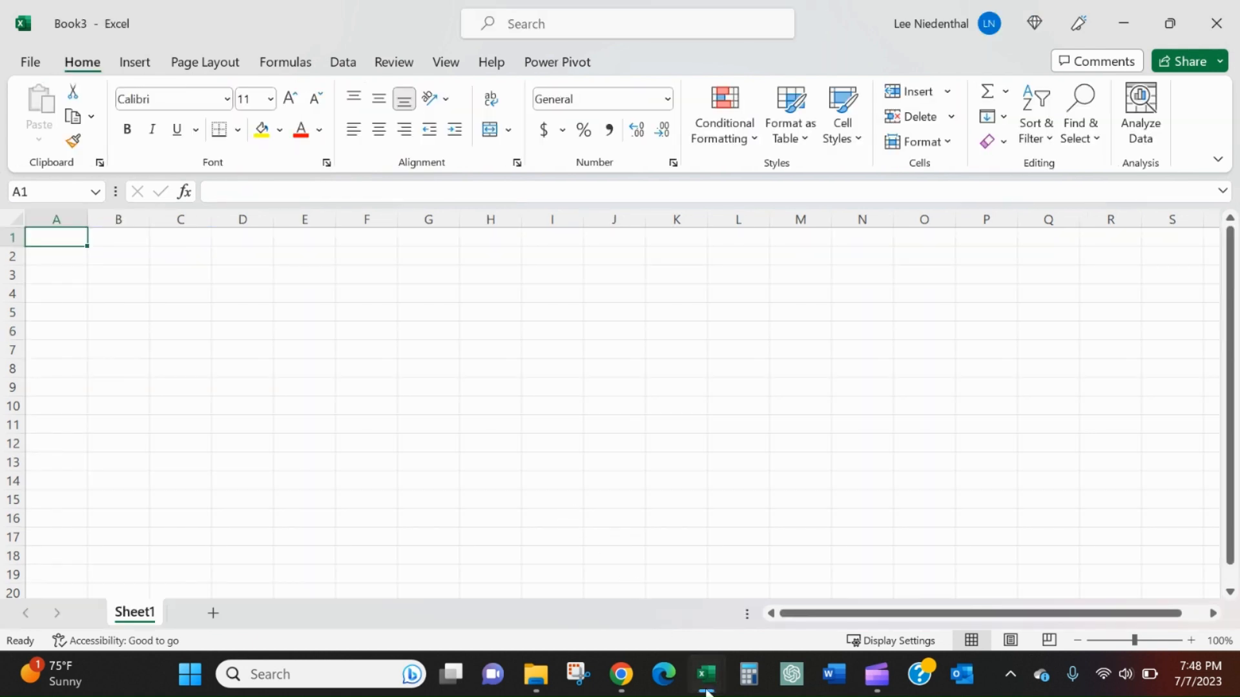
mouse_move(706, 690)
click(682, 509)
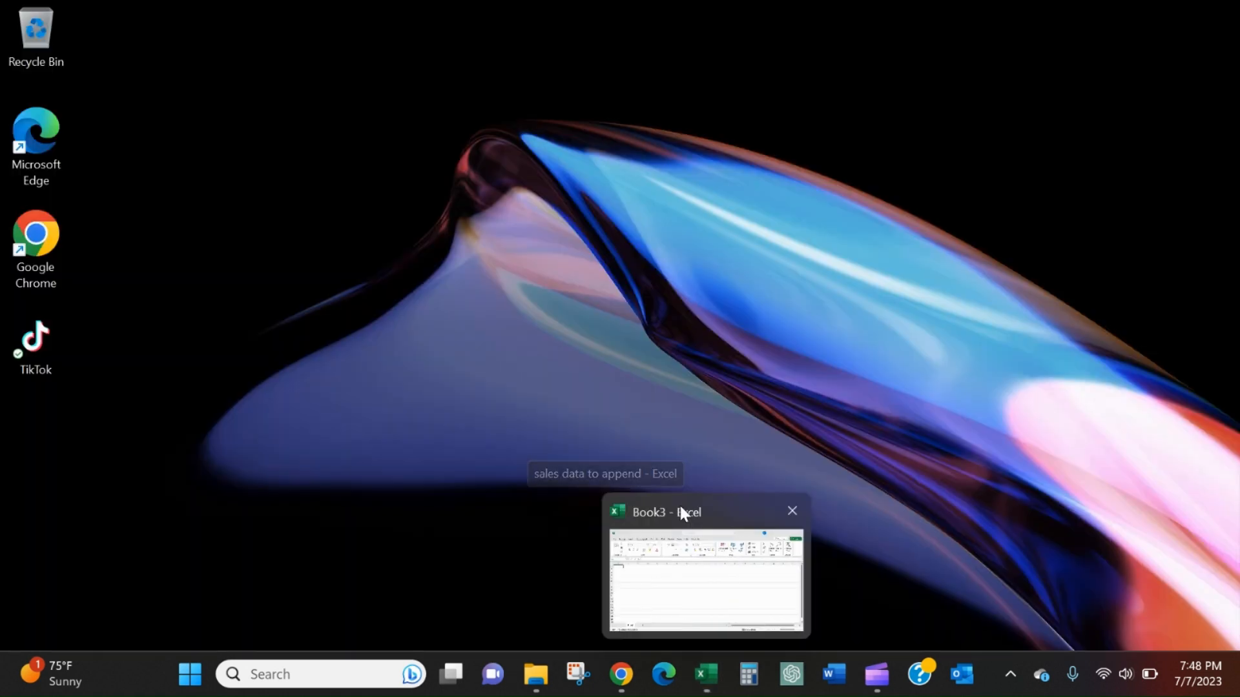
click(681, 510)
click(295, 330)
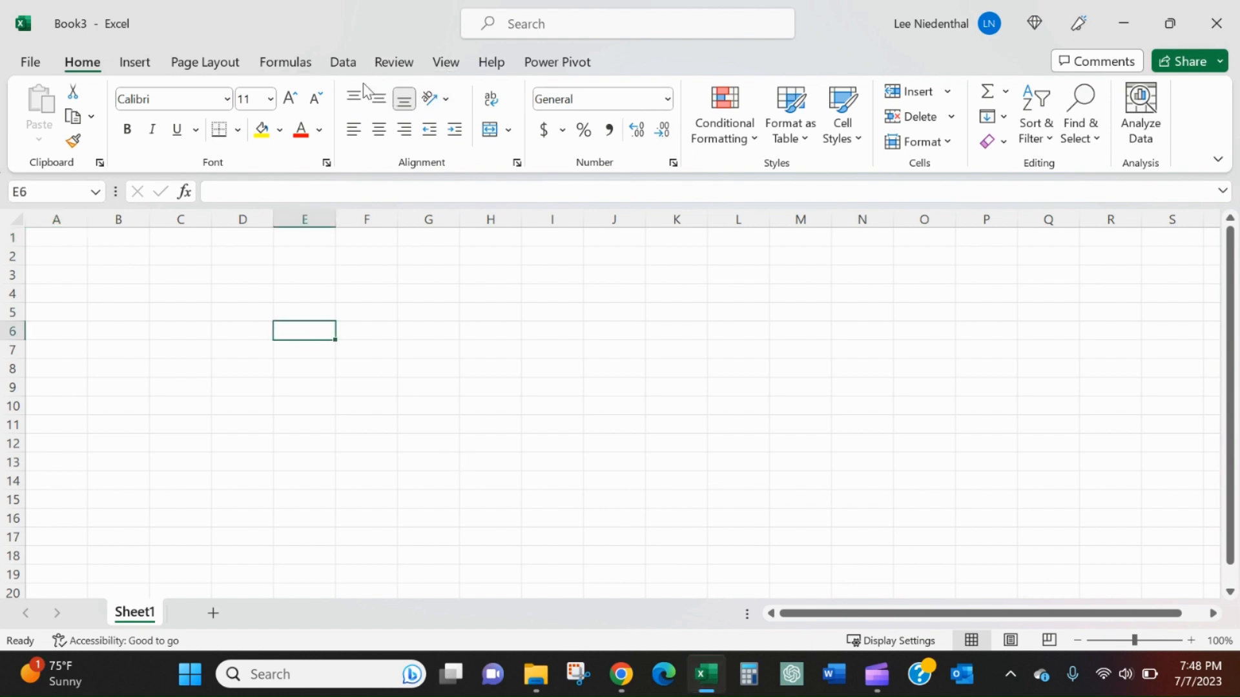
Step: Start a data import from the Excel workbook "sales data to append" in the excel365 subfolder "appending tables in power query editor"
click(343, 62)
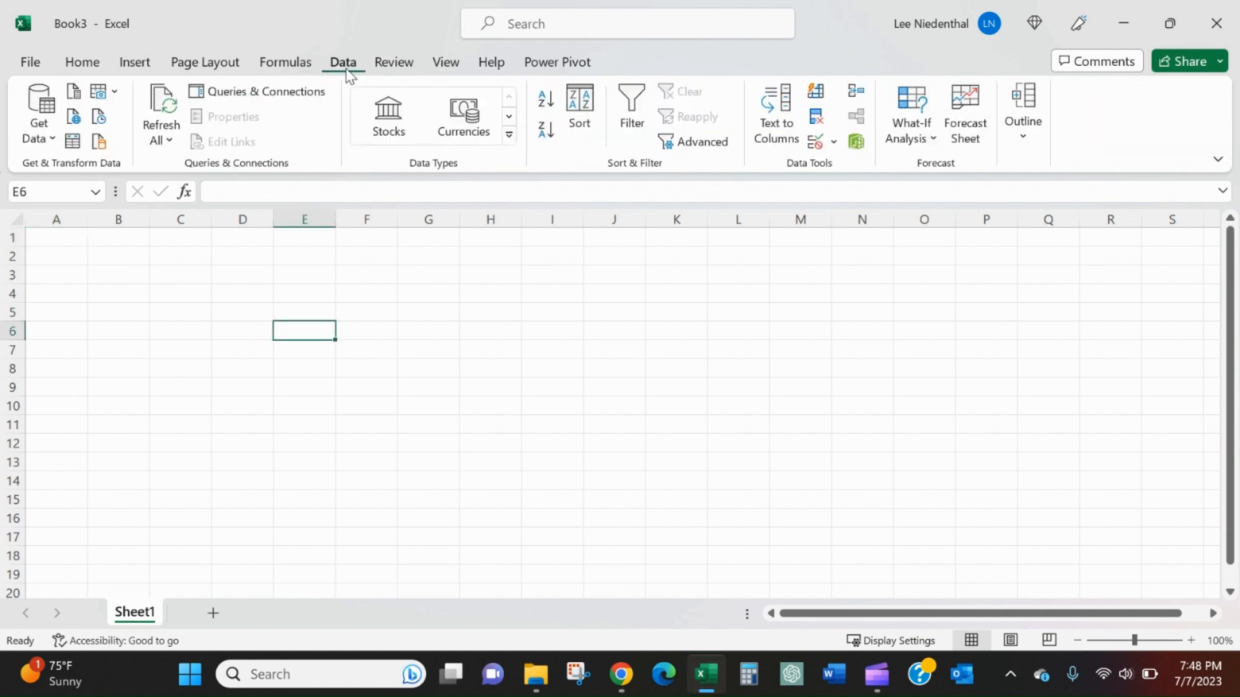
click(37, 132)
mouse_move(110, 182)
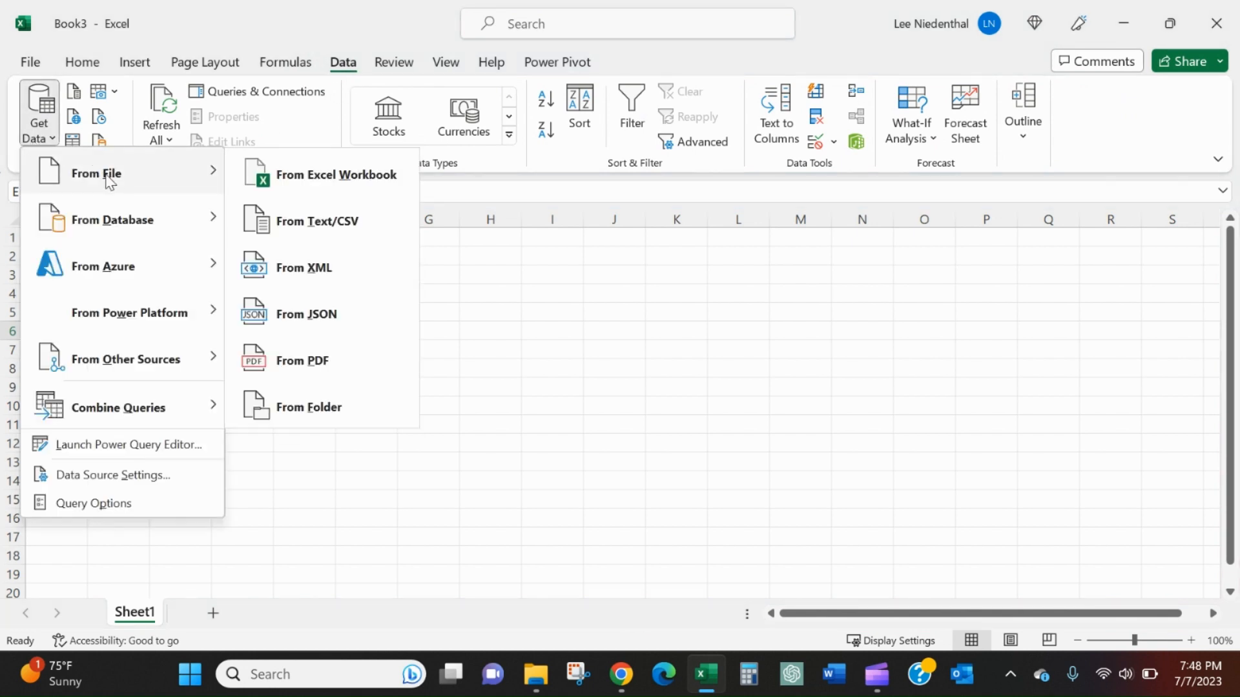
click(323, 183)
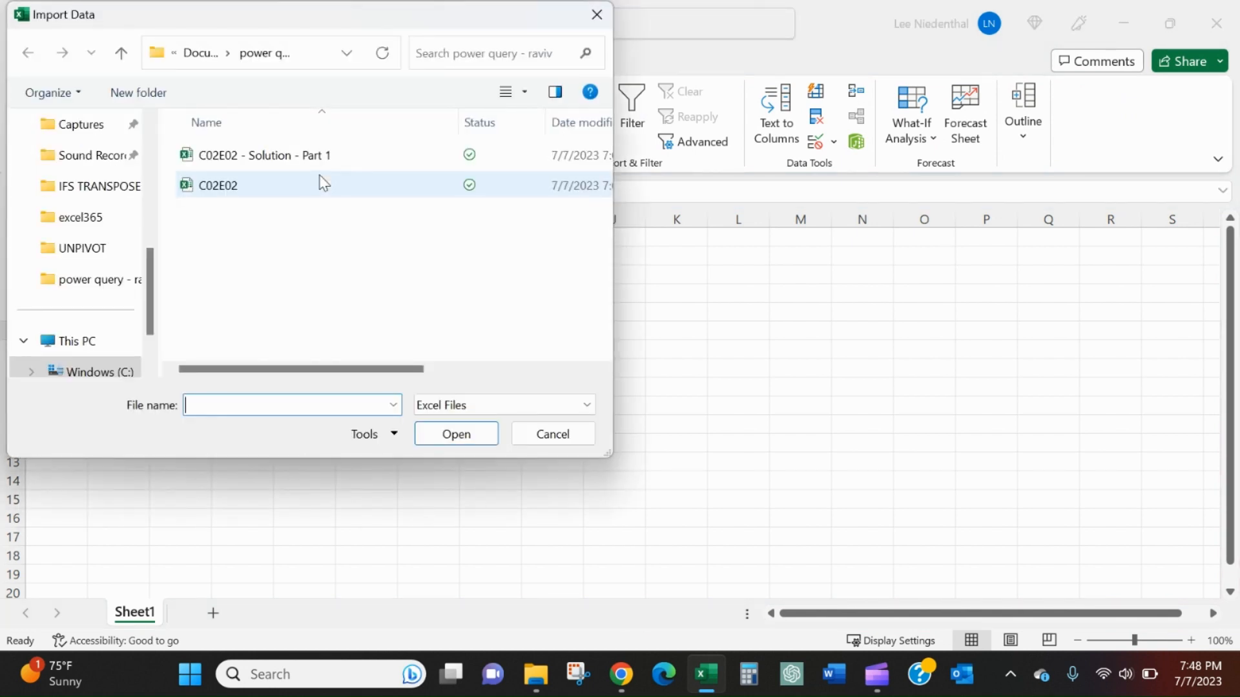
click(206, 60)
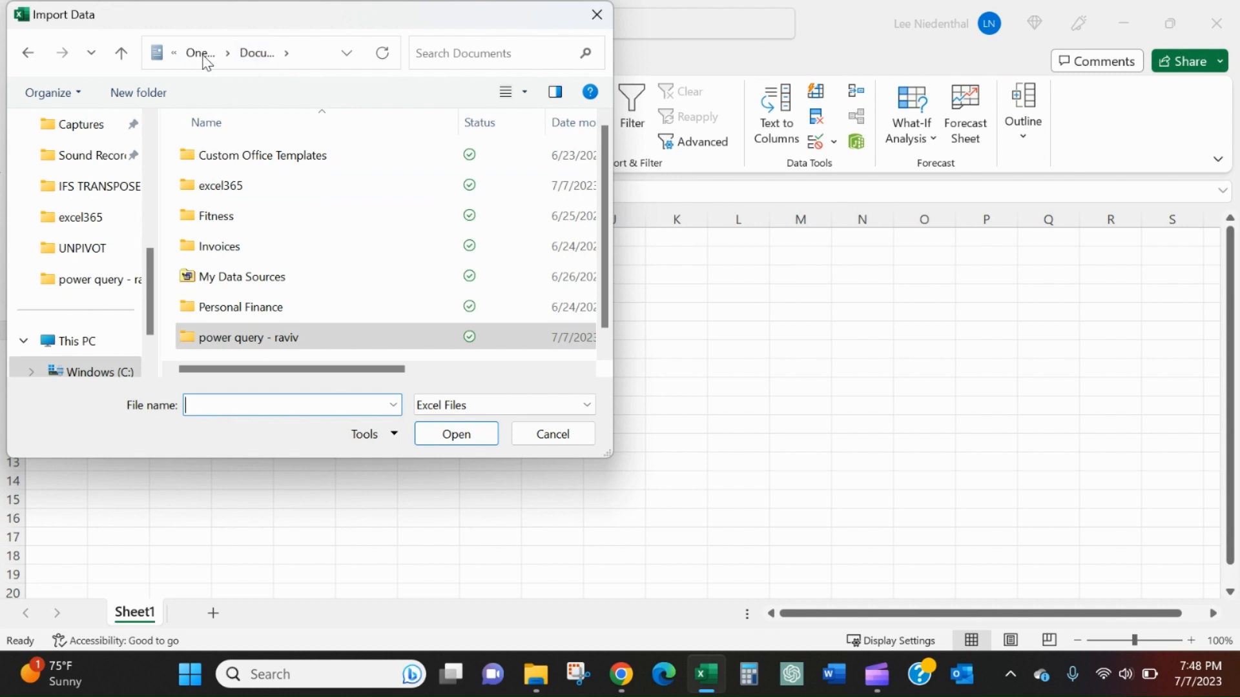
double_click(223, 185)
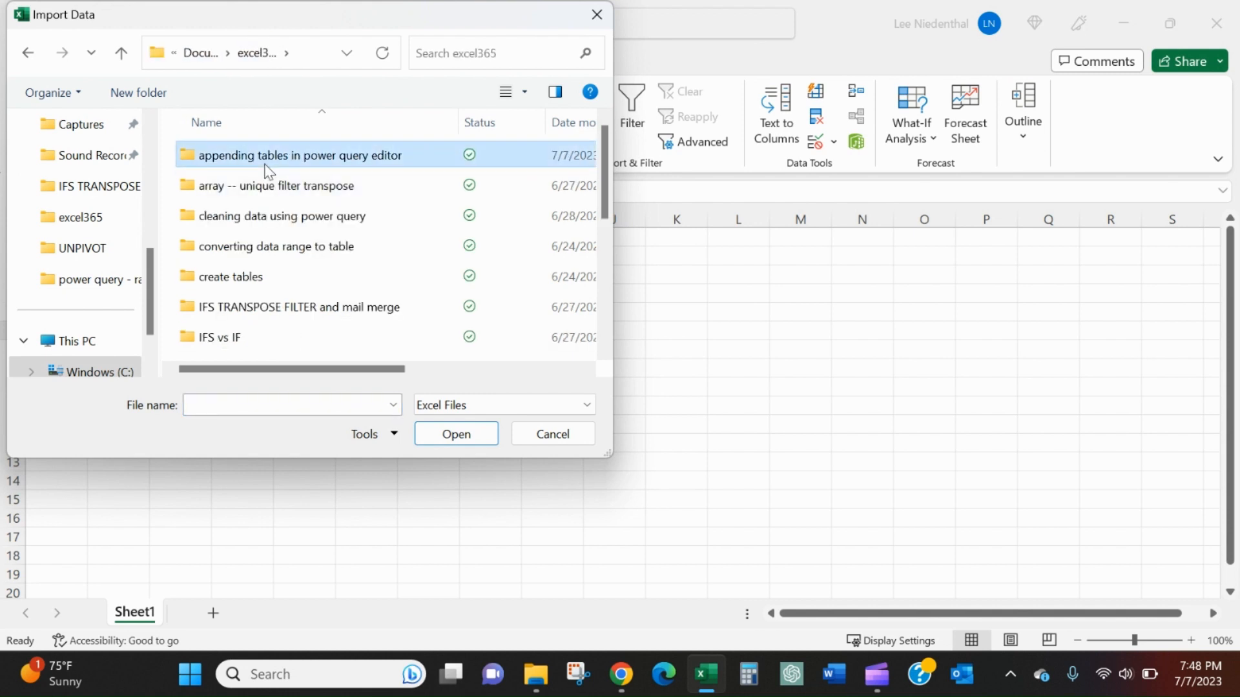
double_click(268, 169)
double_click(269, 156)
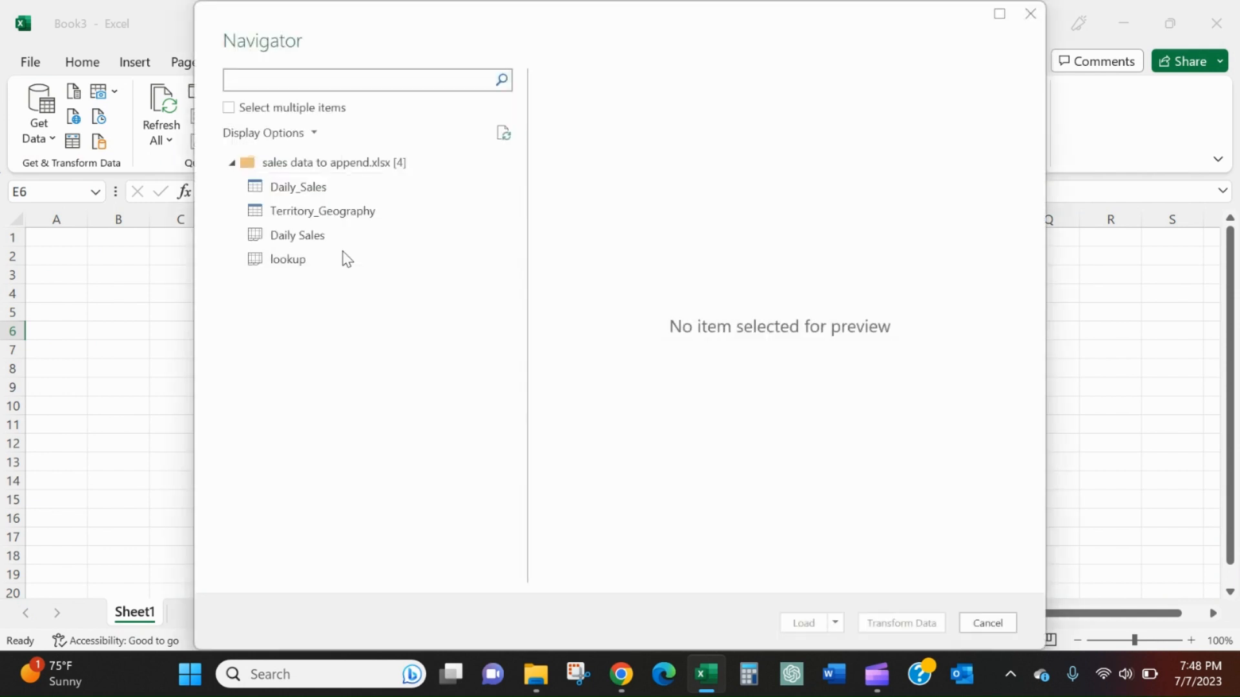
Step: Preview each table and sheet in the Navigator and enable selecting multiple items
click(336, 193)
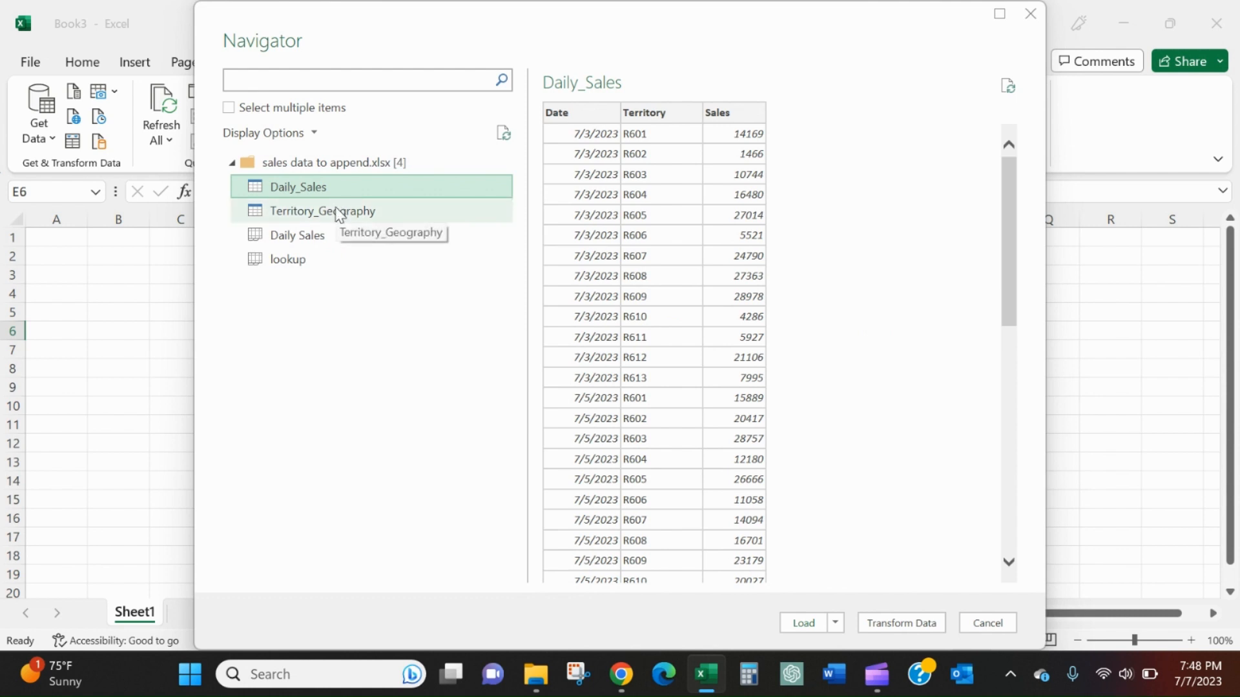
click(337, 213)
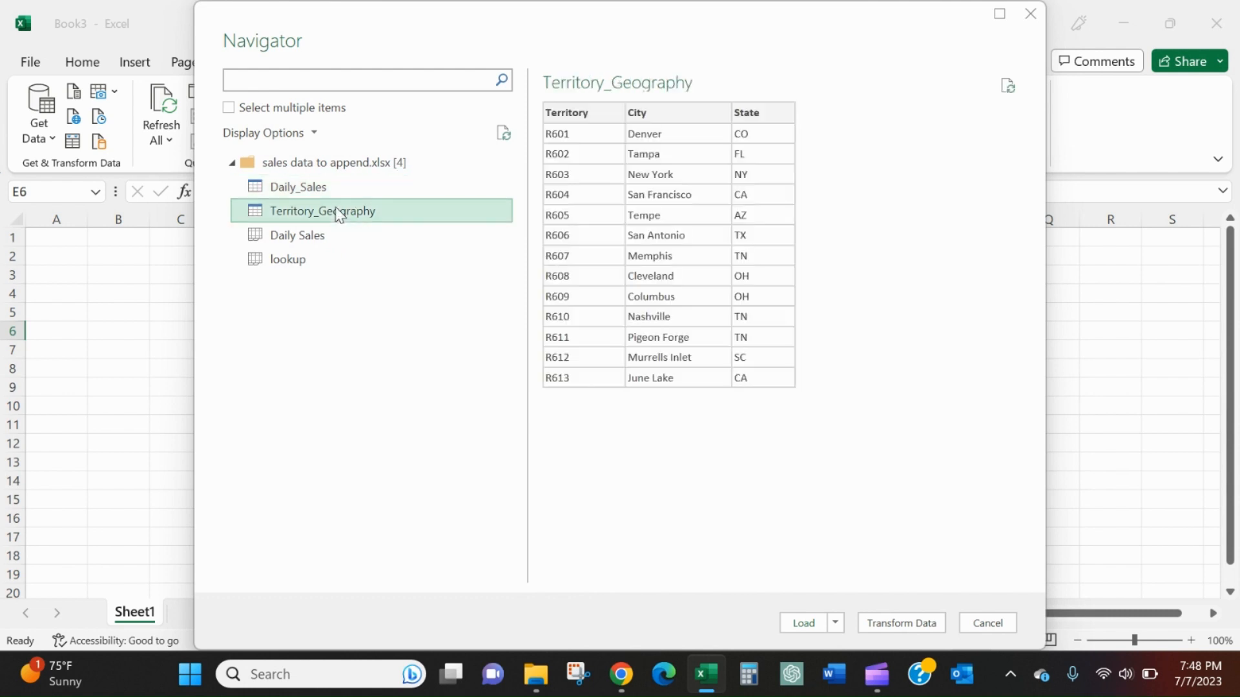
click(329, 234)
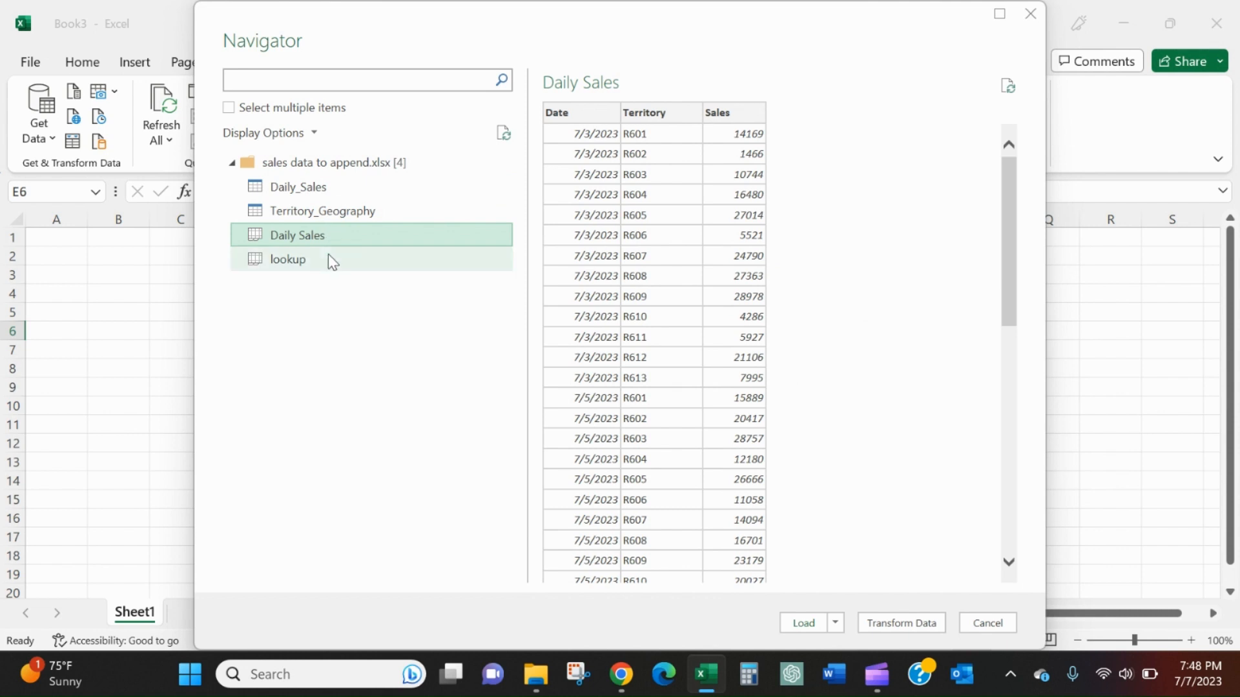
click(328, 257)
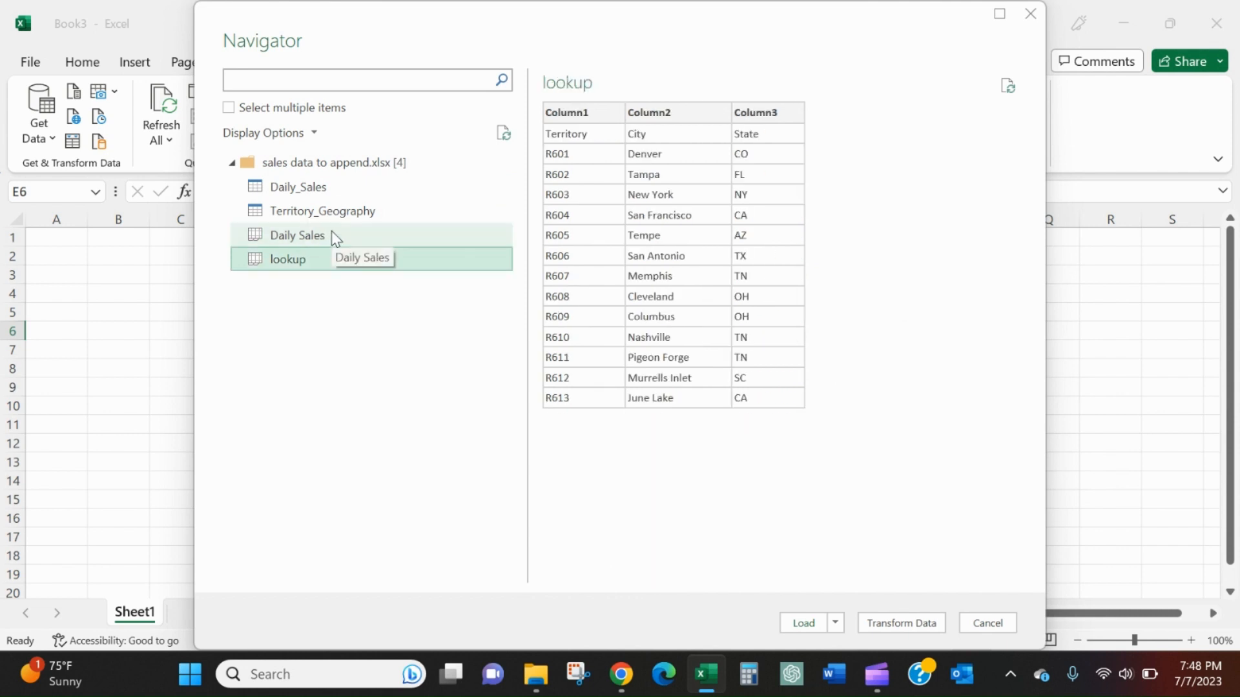
click(332, 231)
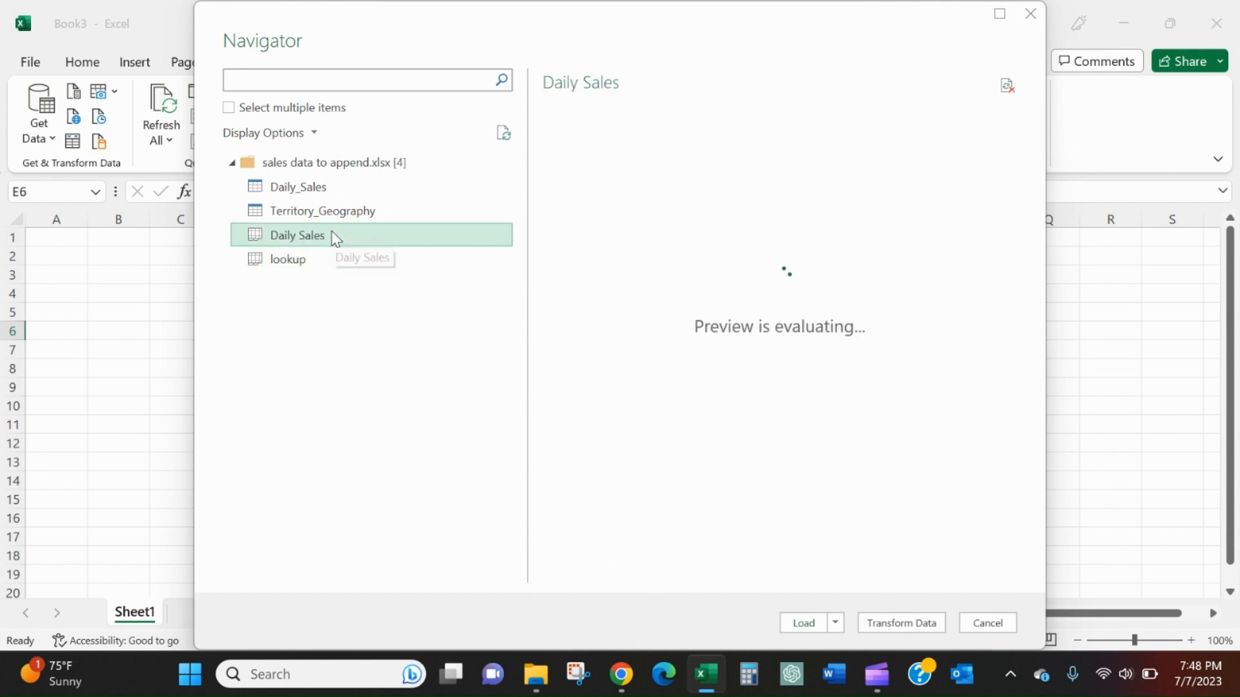
click(228, 110)
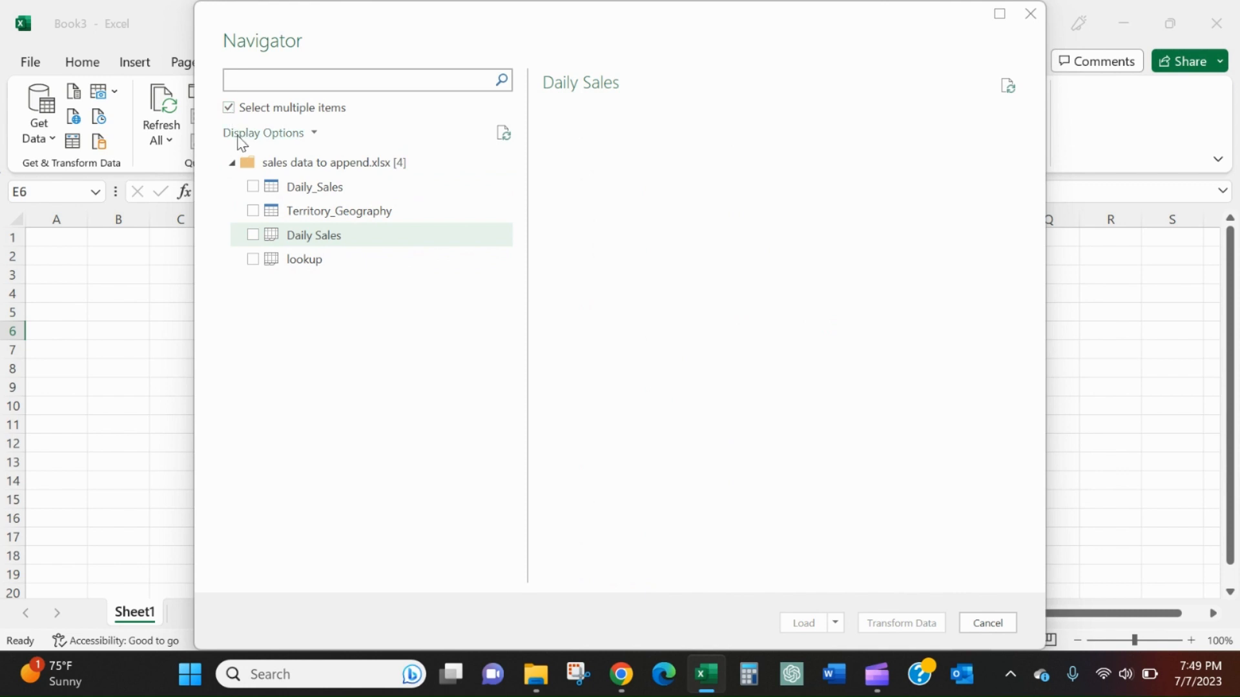
click(252, 237)
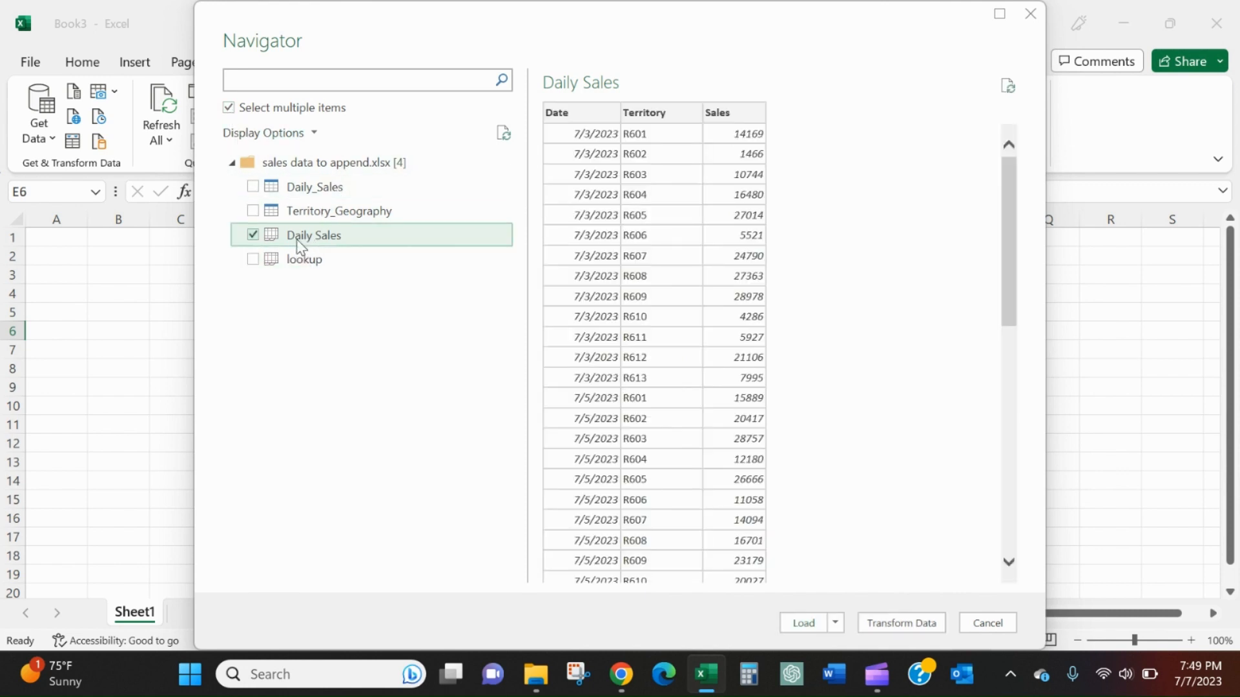
click(252, 261)
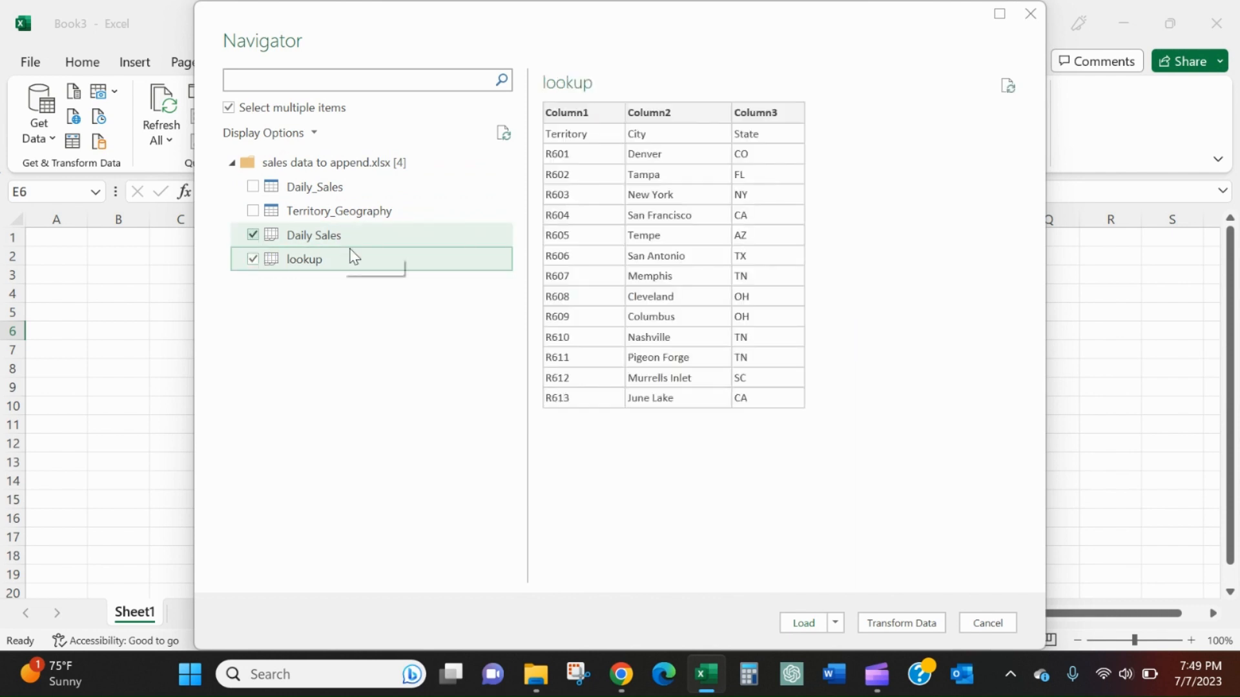
click(252, 235)
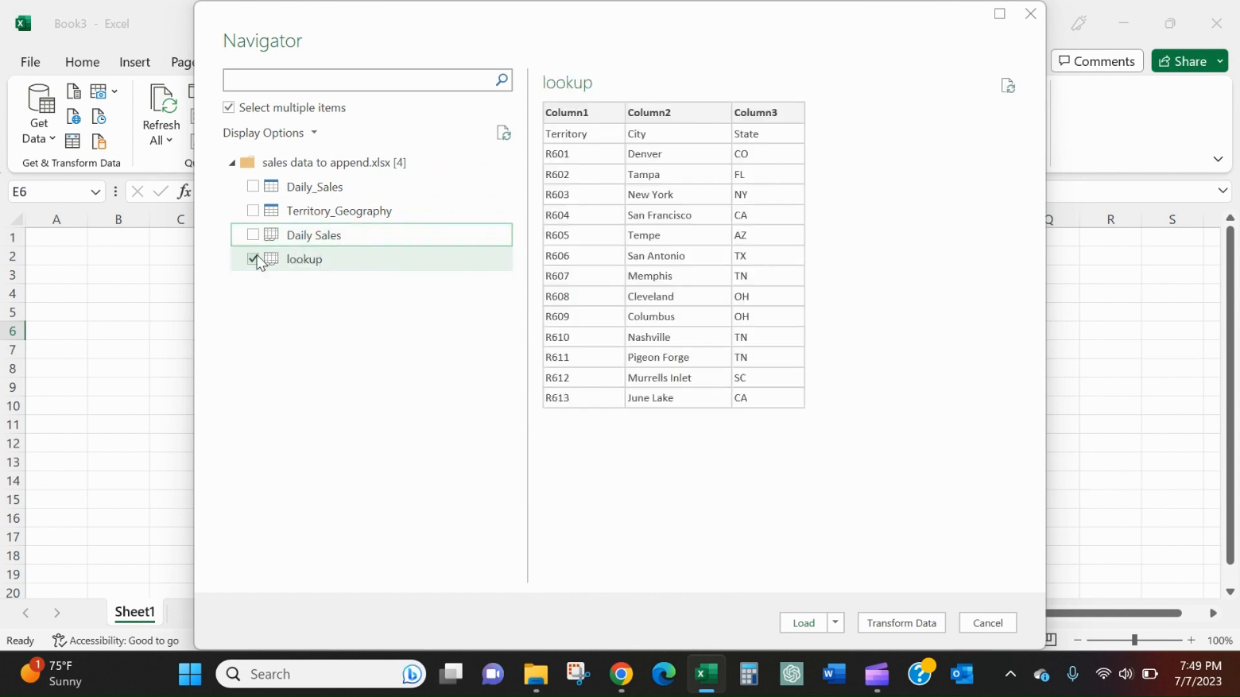
click(252, 259)
Step: Choose the Daily_Sales and Territory_Geography tables and open them in Power Query Editor for transformation
click(253, 186)
click(253, 211)
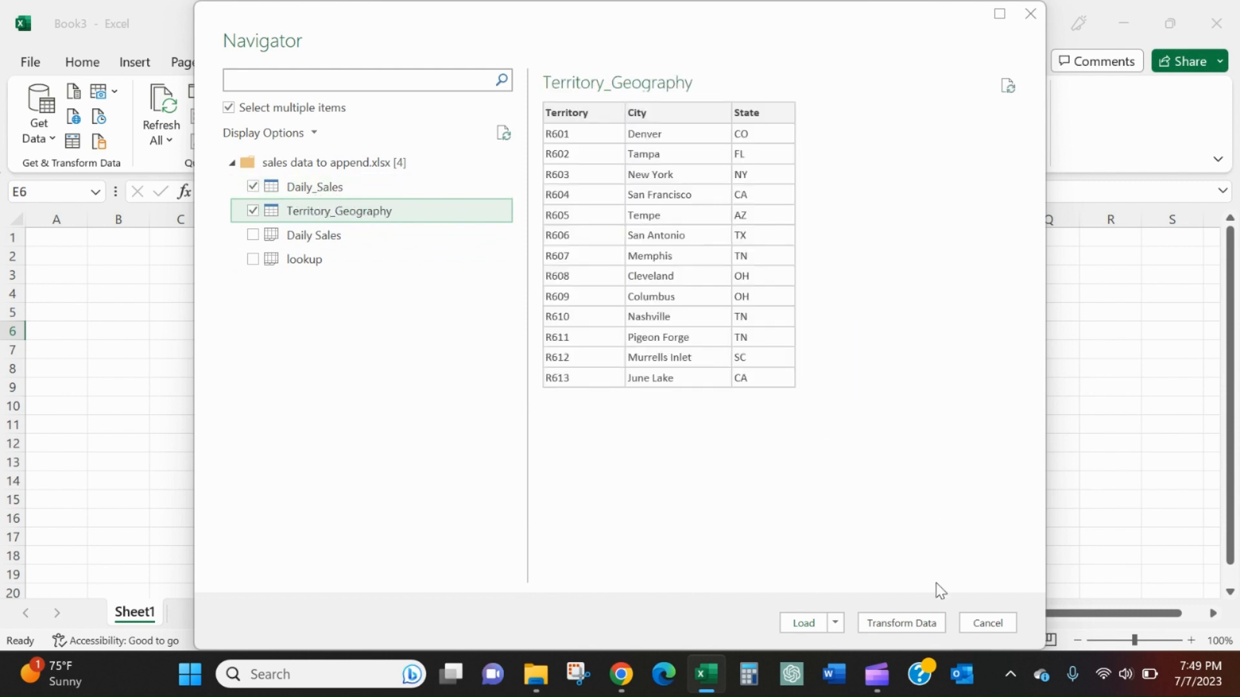
click(928, 624)
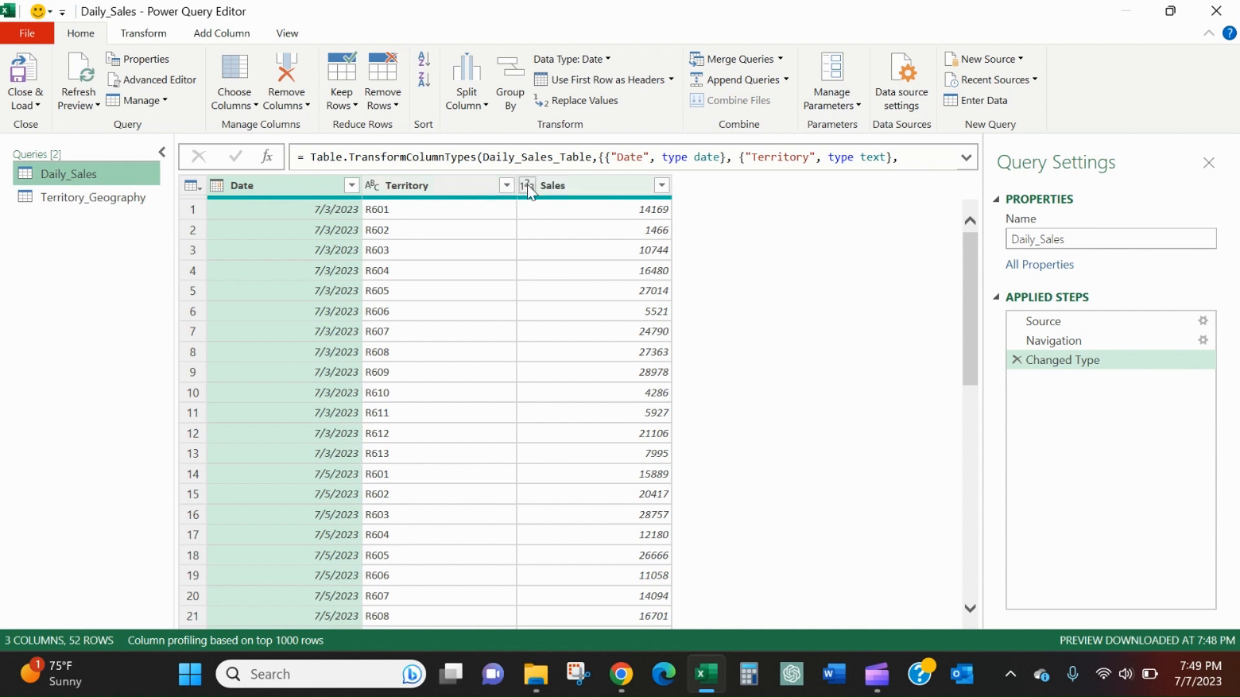
Step: Merge Territory_Geography into the Daily_Sales query, matching on the Territory column of both tables with a Left Outer join
click(465, 185)
click(559, 189)
click(461, 189)
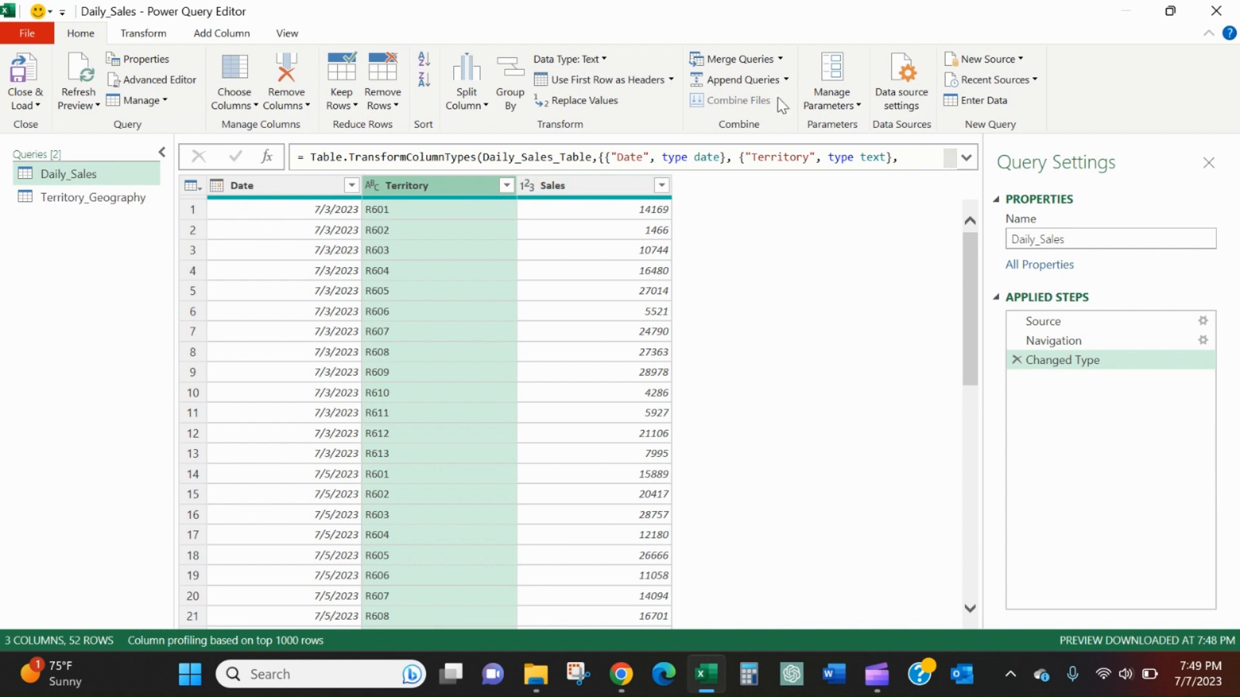
click(780, 60)
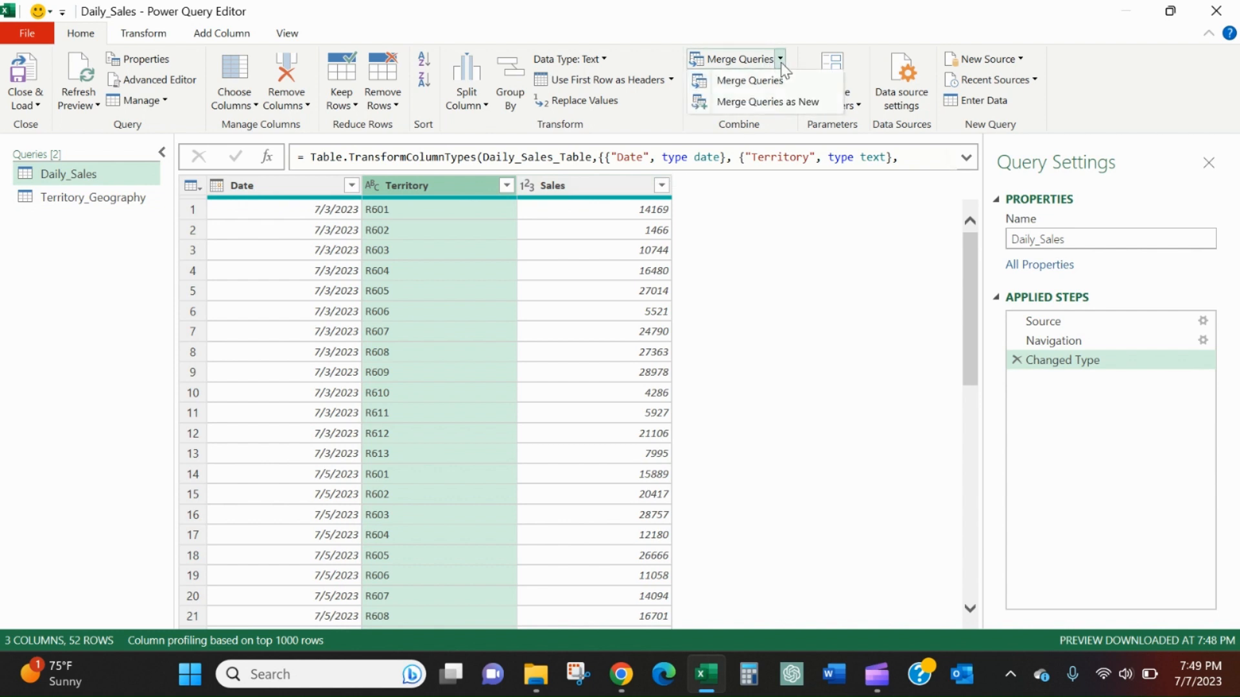
click(781, 77)
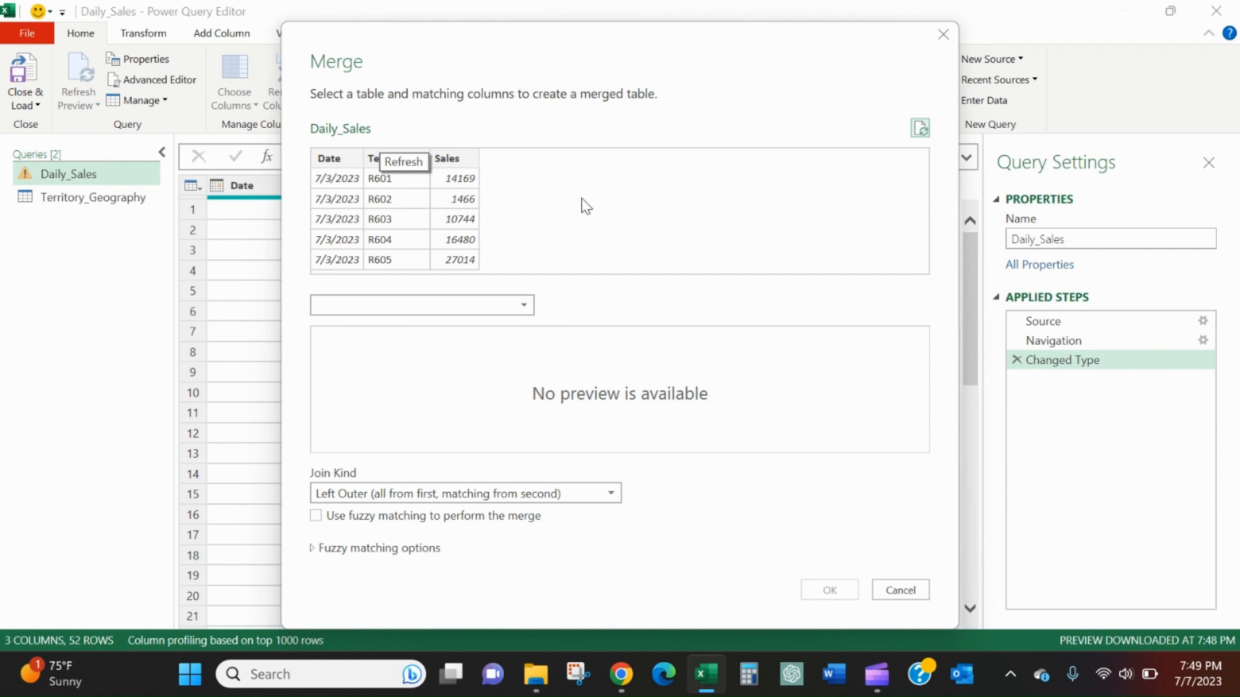
click(372, 160)
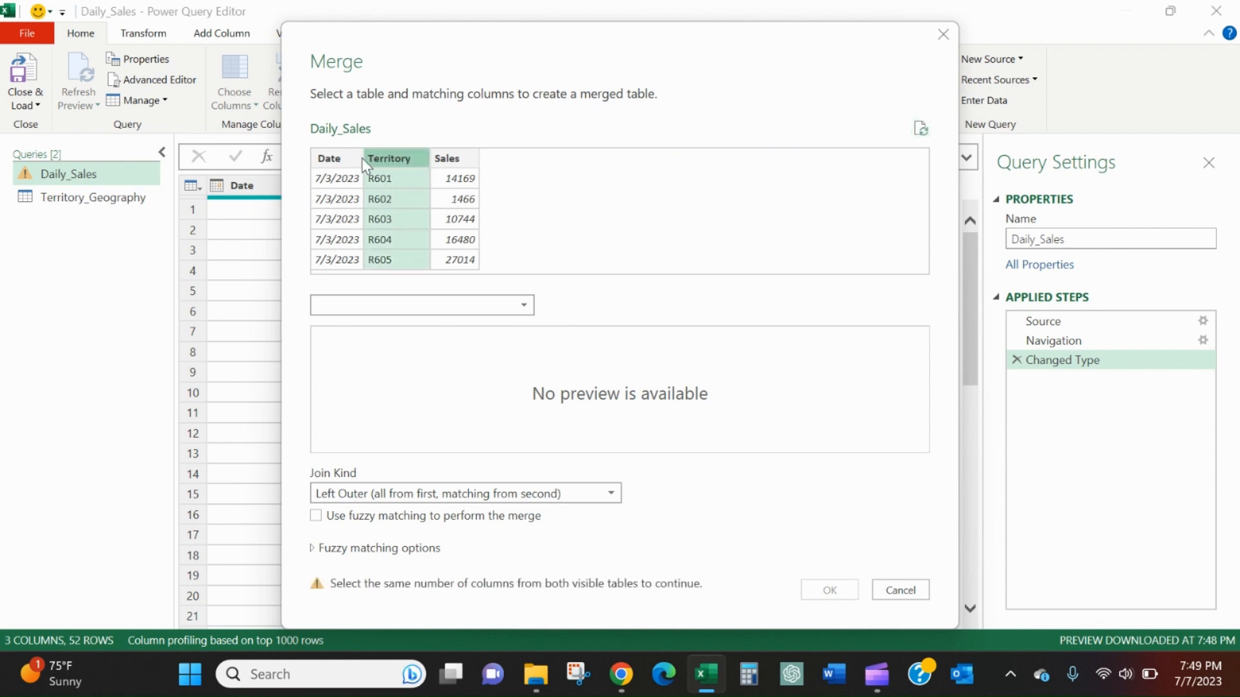
click(502, 314)
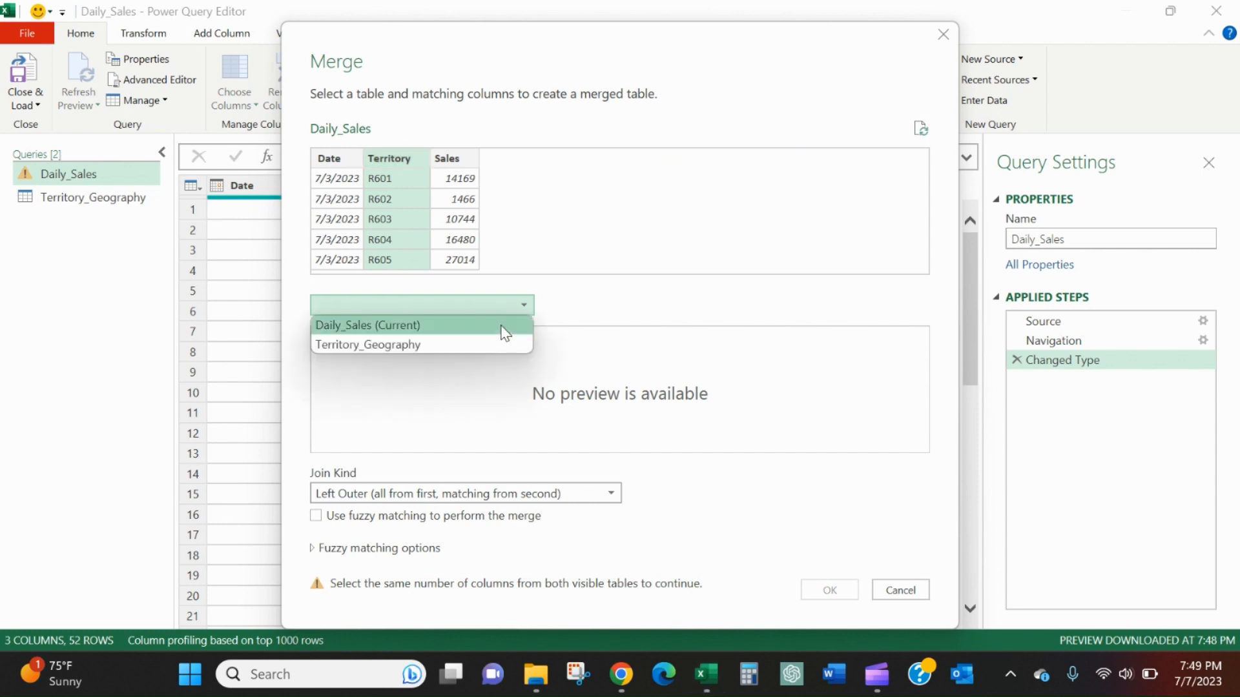
click(502, 344)
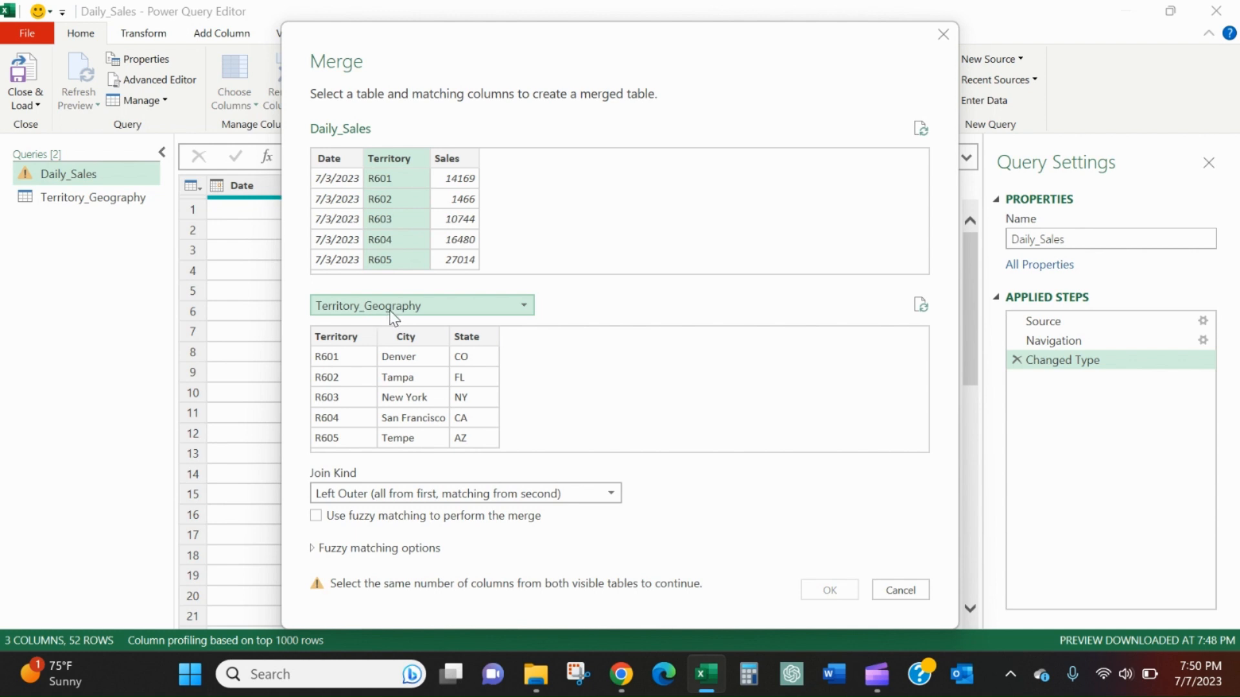
click(352, 338)
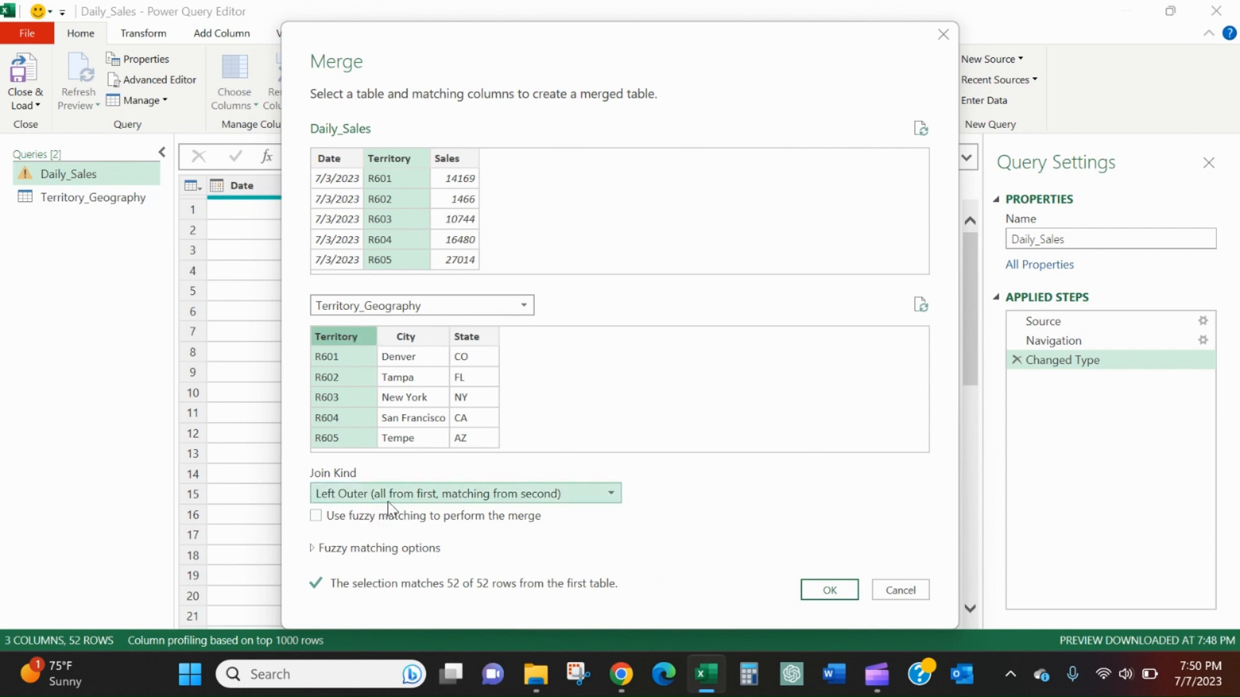
click(825, 584)
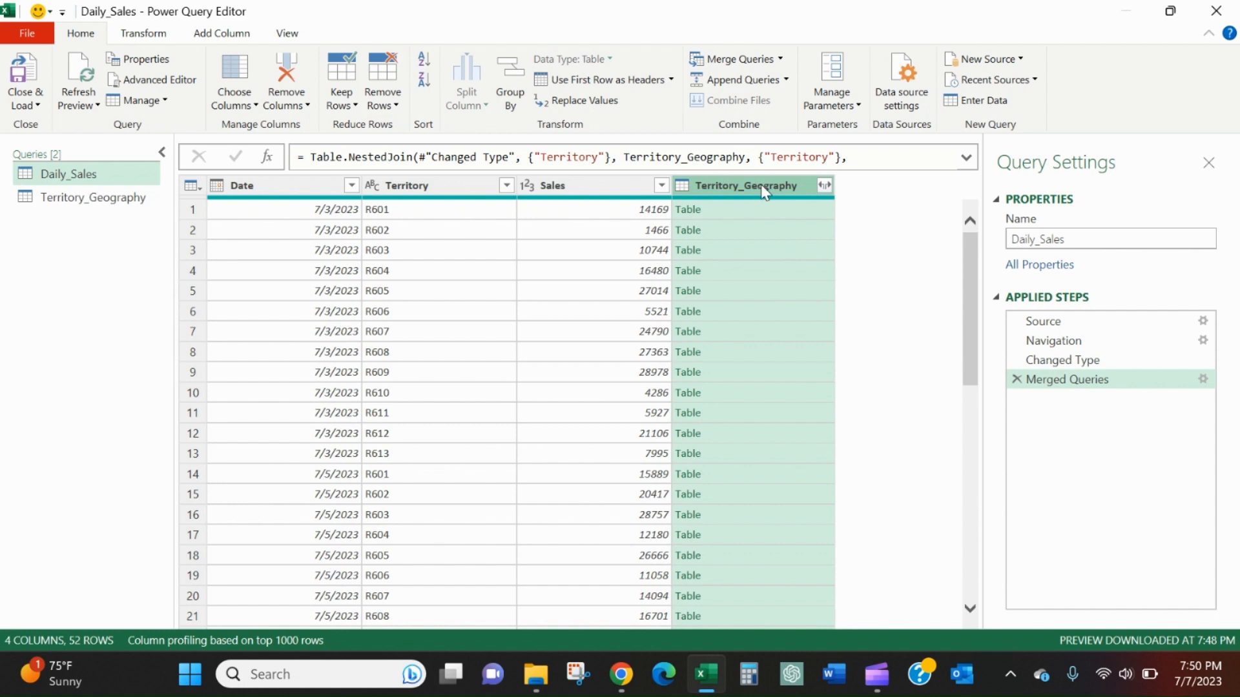
Step: Move the Territory_Geography column between Territory and Sales, and preview the nested table in row 5
drag(765, 184, 581, 184)
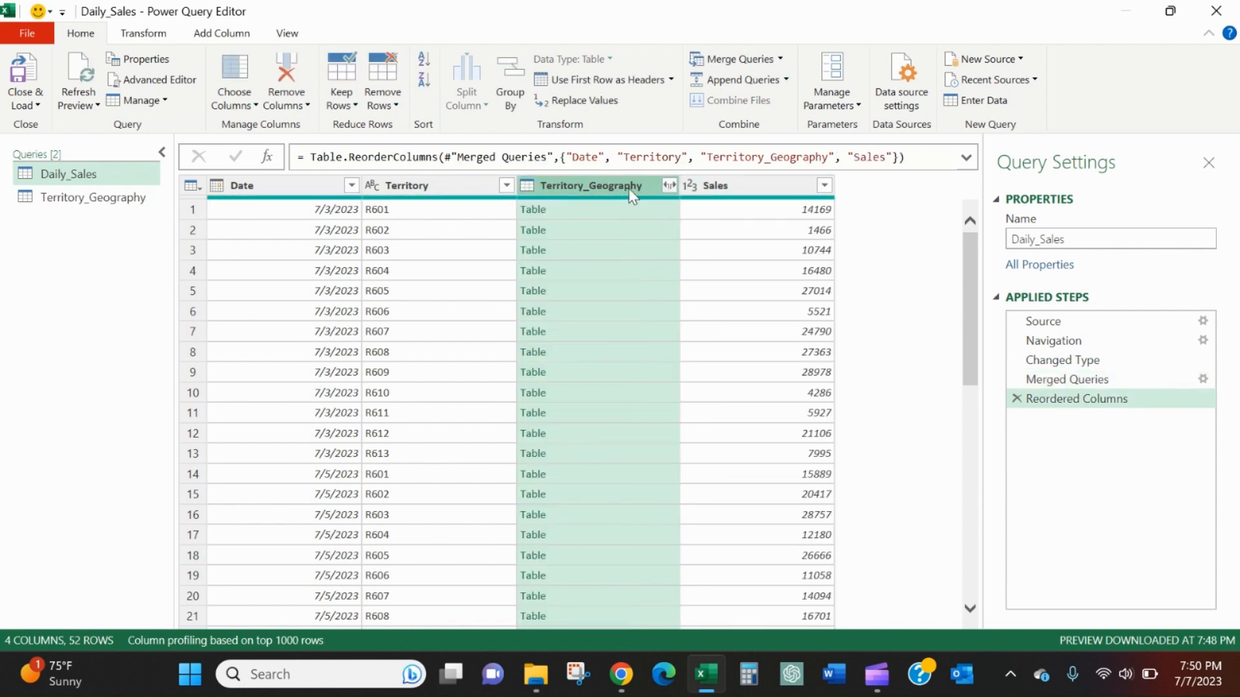
click(669, 186)
click(670, 188)
click(612, 289)
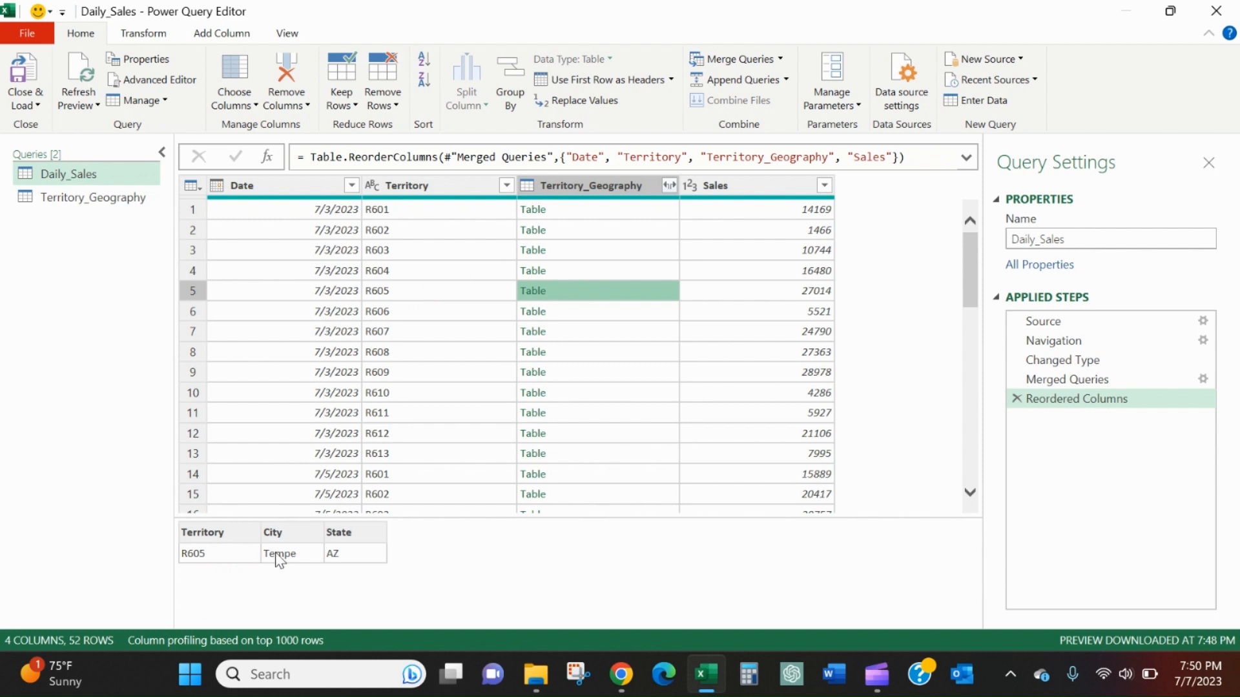
Step: Expand Territory_Geography into only the City and State columns, without using the original column name as prefix
click(669, 186)
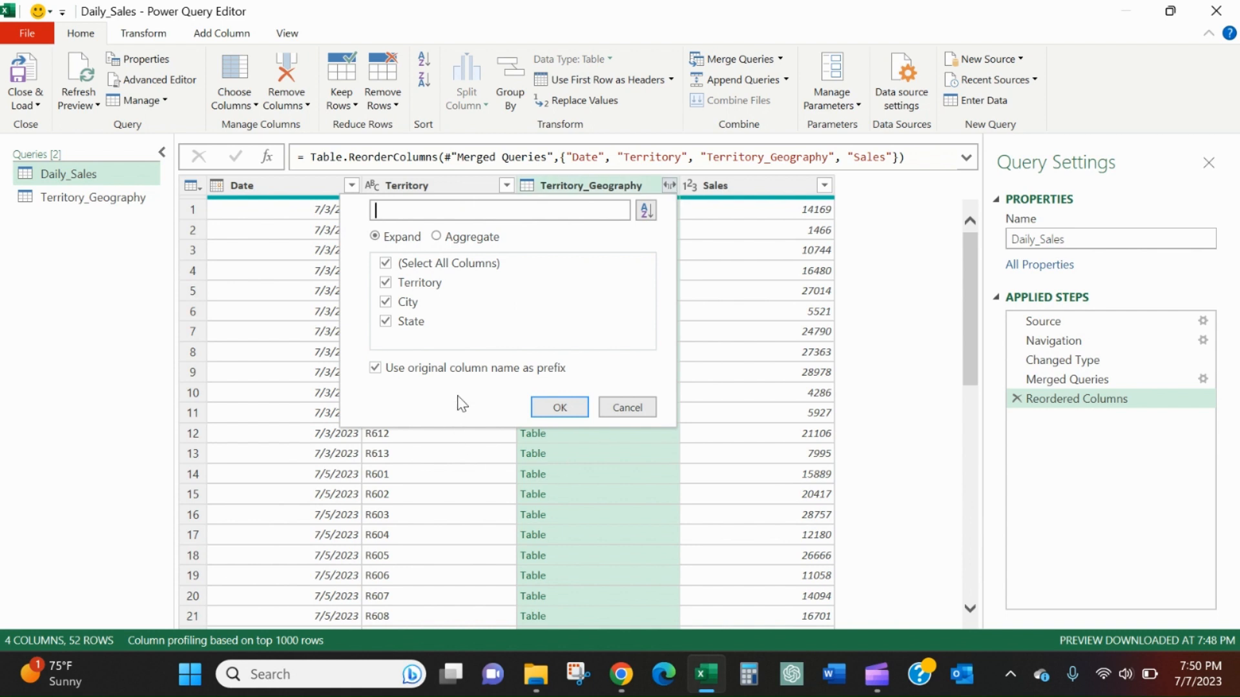
click(480, 372)
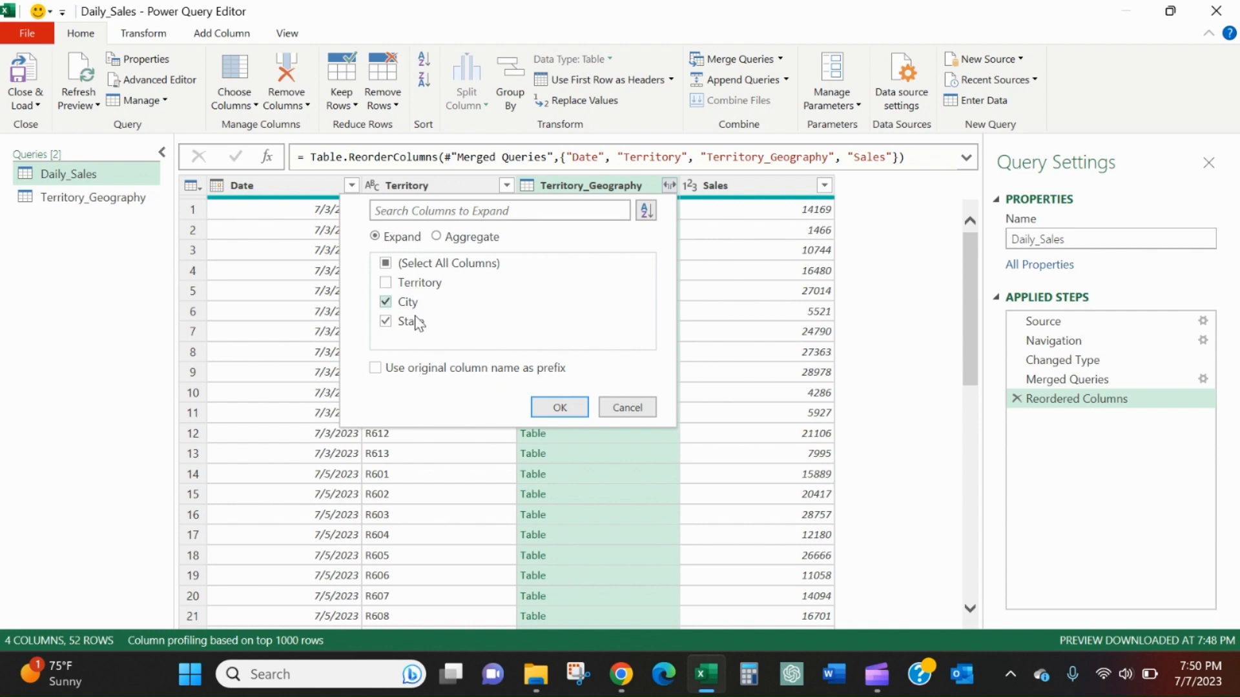
click(559, 407)
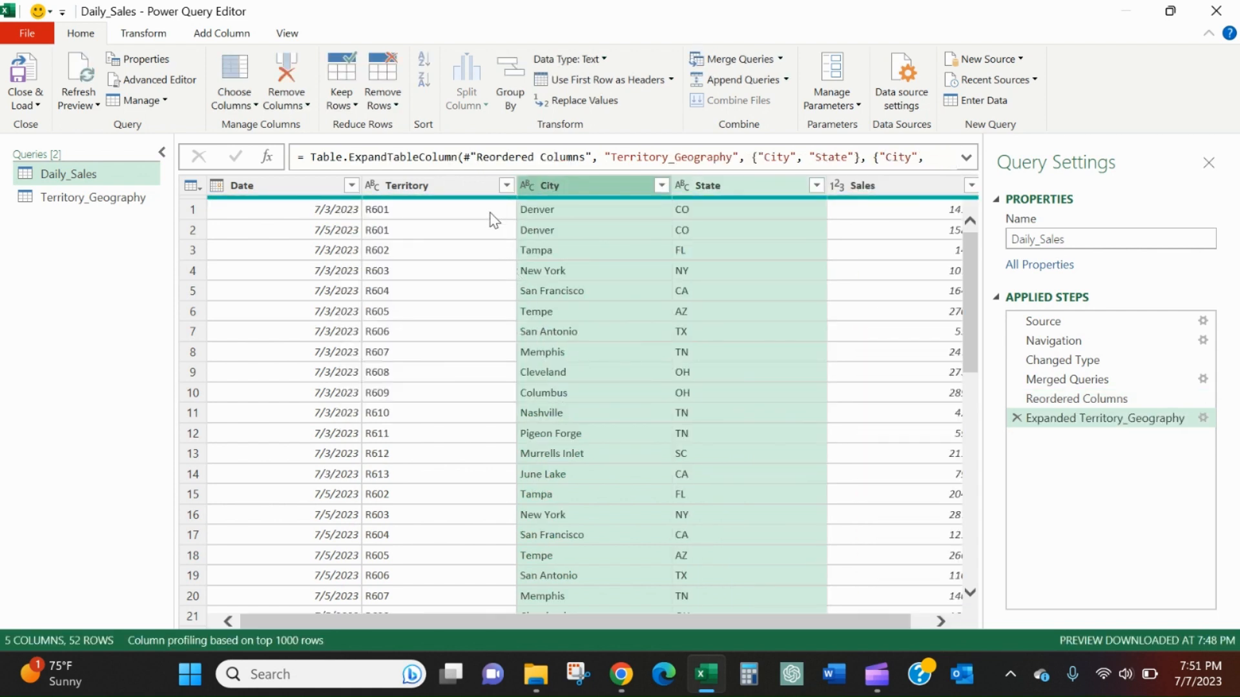
drag(982, 318, 1068, 318)
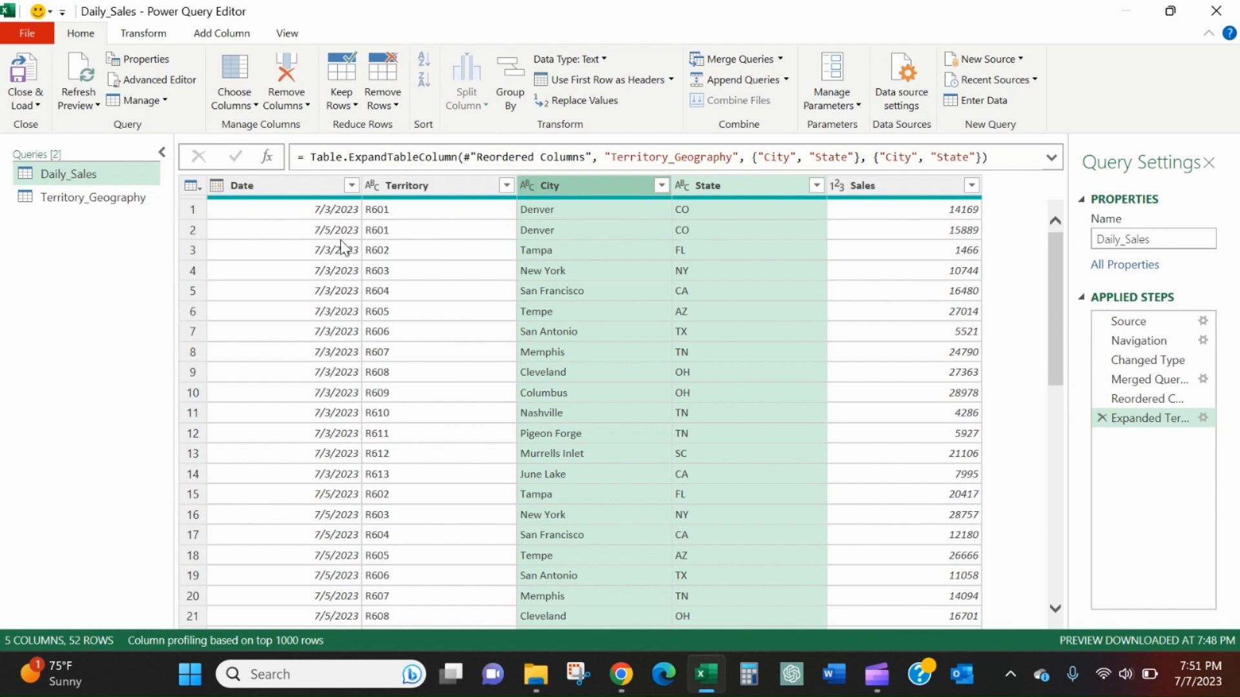
click(352, 185)
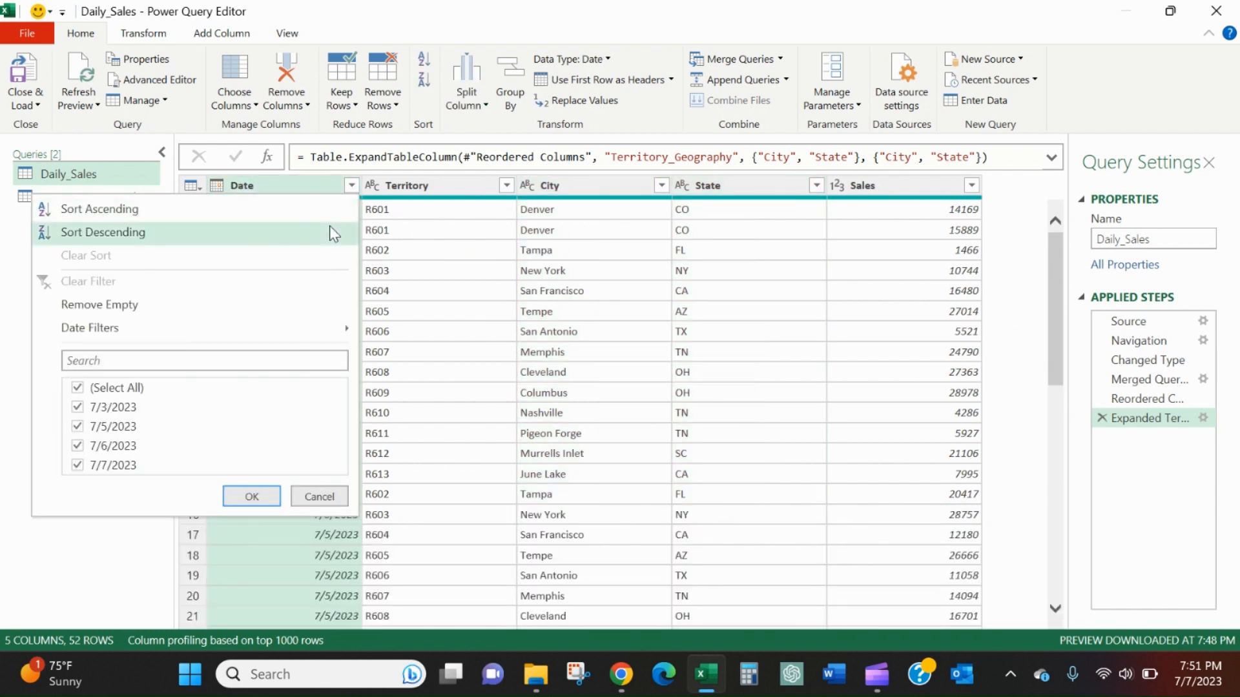
click(330, 232)
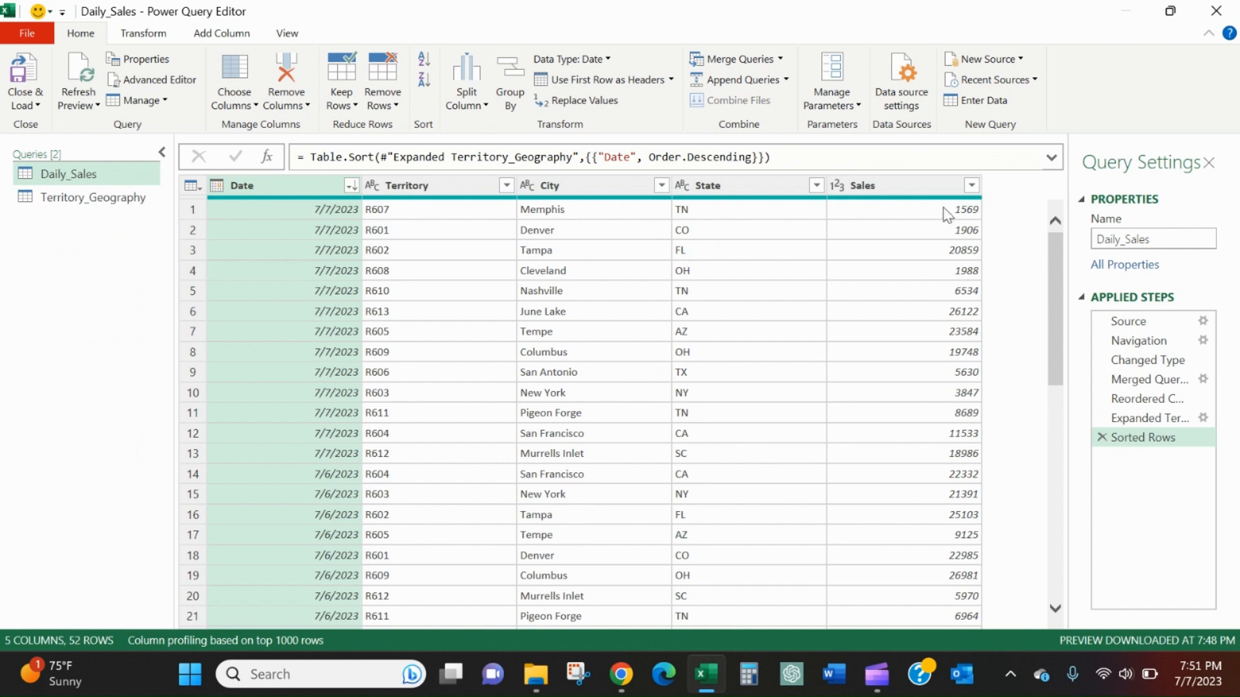
click(506, 186)
click(463, 229)
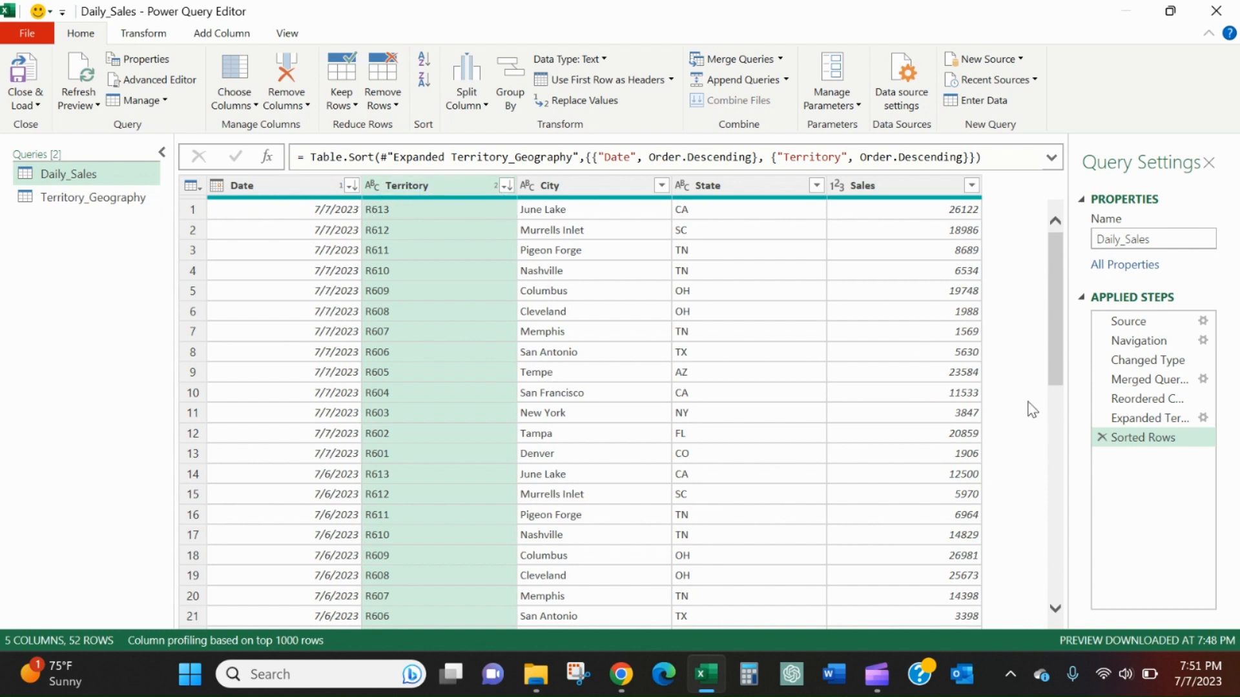
click(1101, 438)
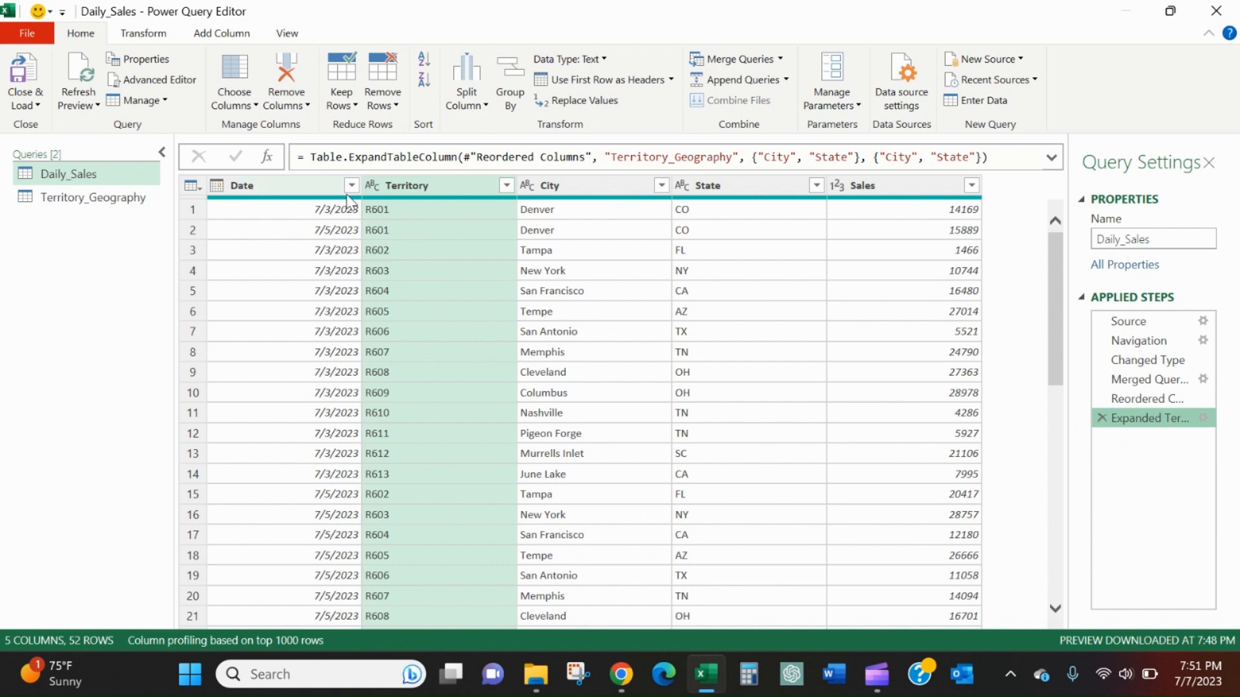
Step: Sort the Daily_Sales query by Date descending and, within each date, by Sales descending
click(350, 186)
click(317, 225)
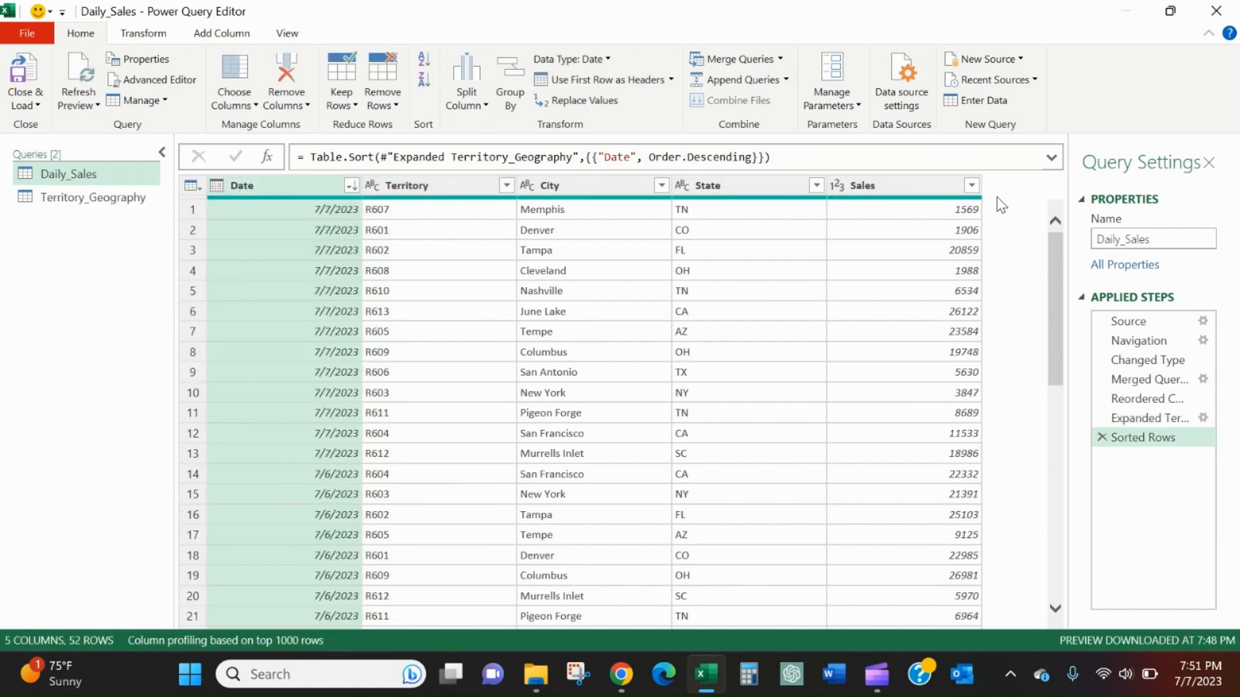
click(971, 185)
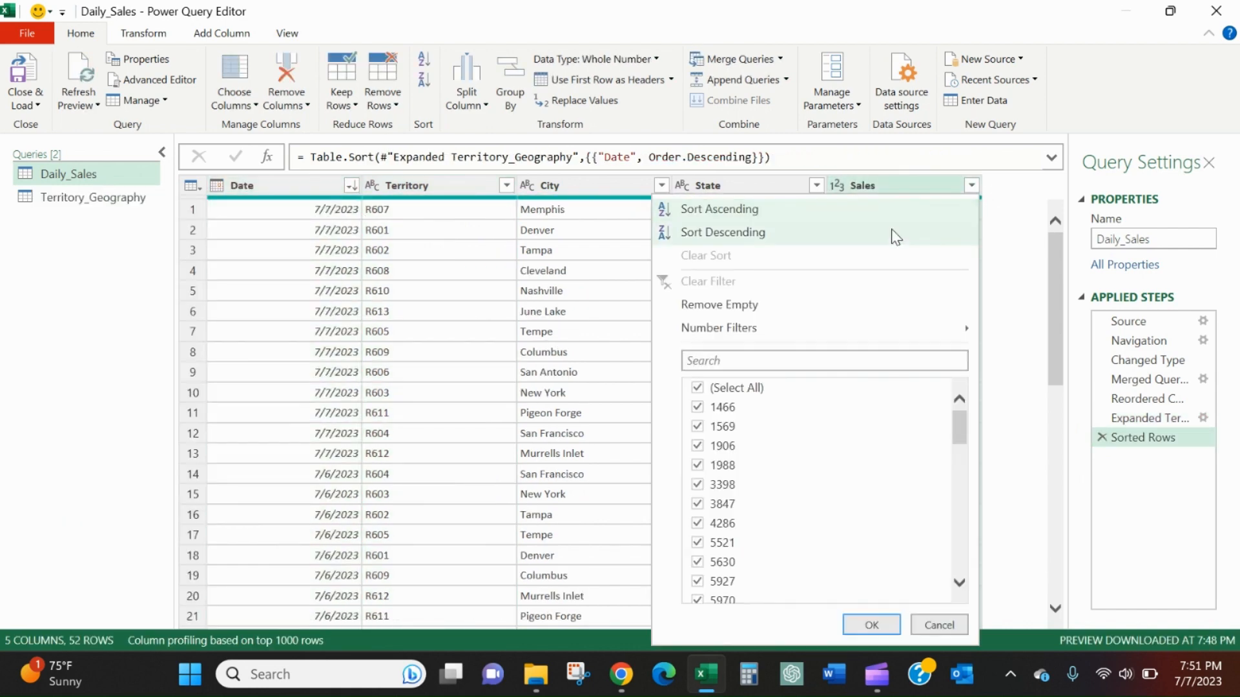
click(889, 231)
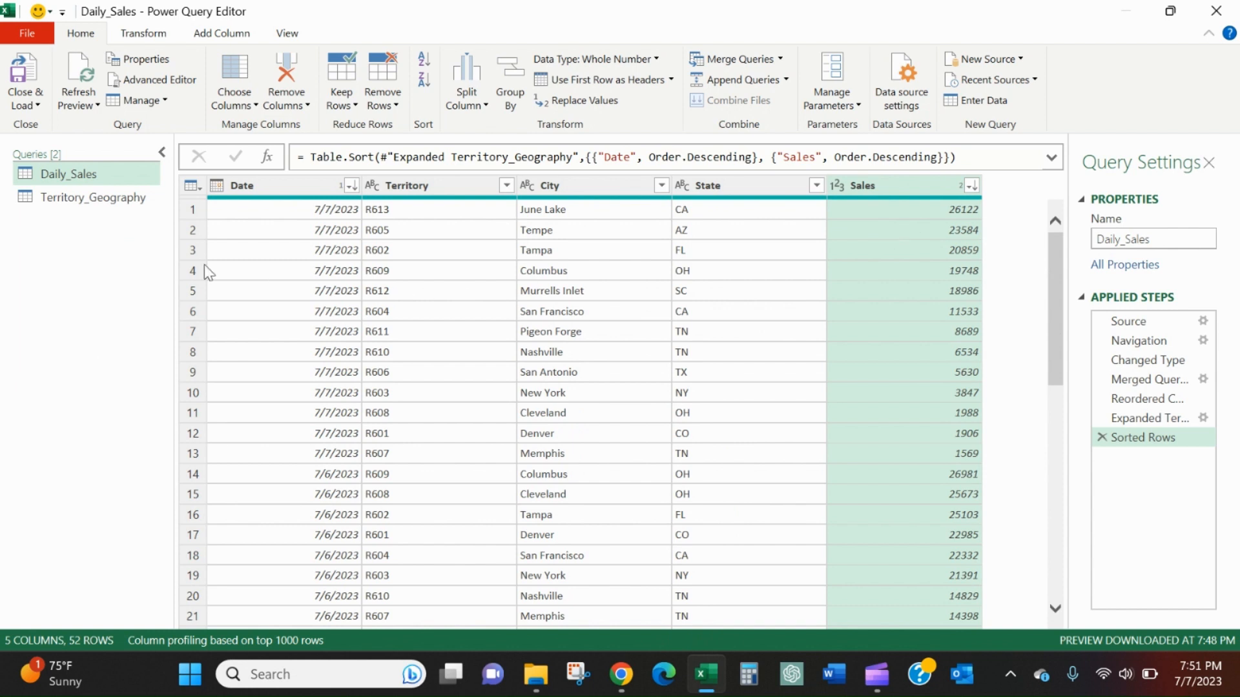
Step: Close and load both queries into the workbook, and check the fields of the first record on the Daily_Sales sheet
click(24, 96)
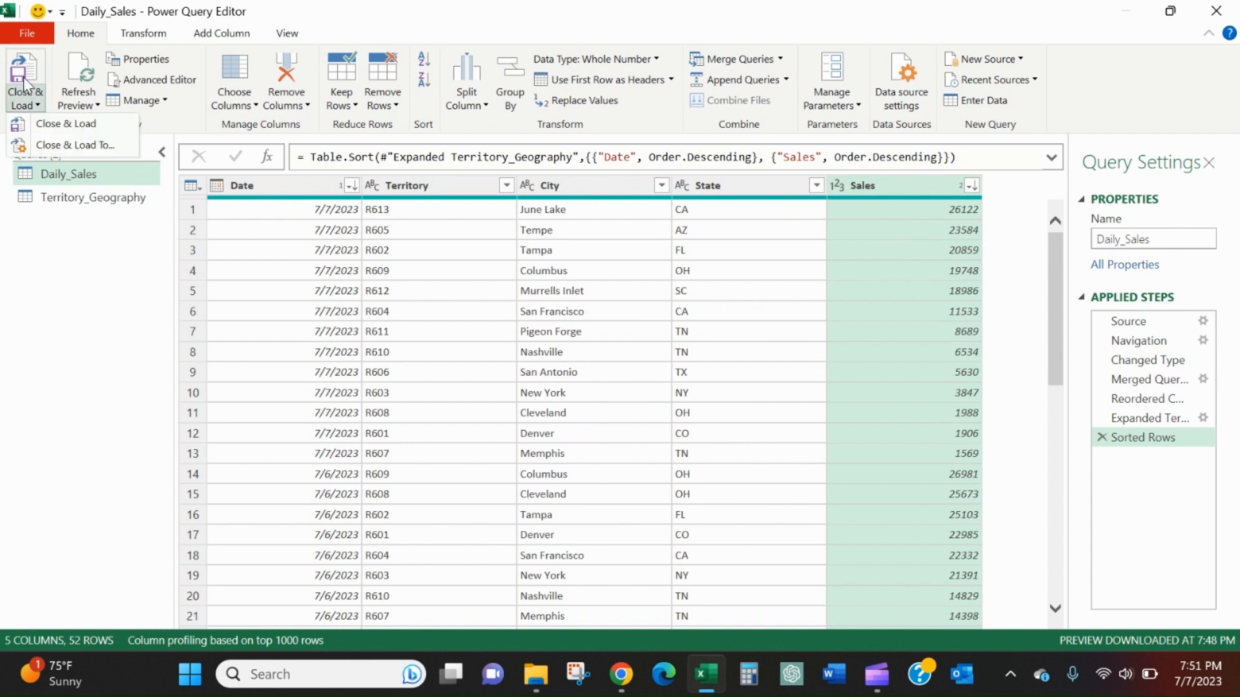
click(64, 123)
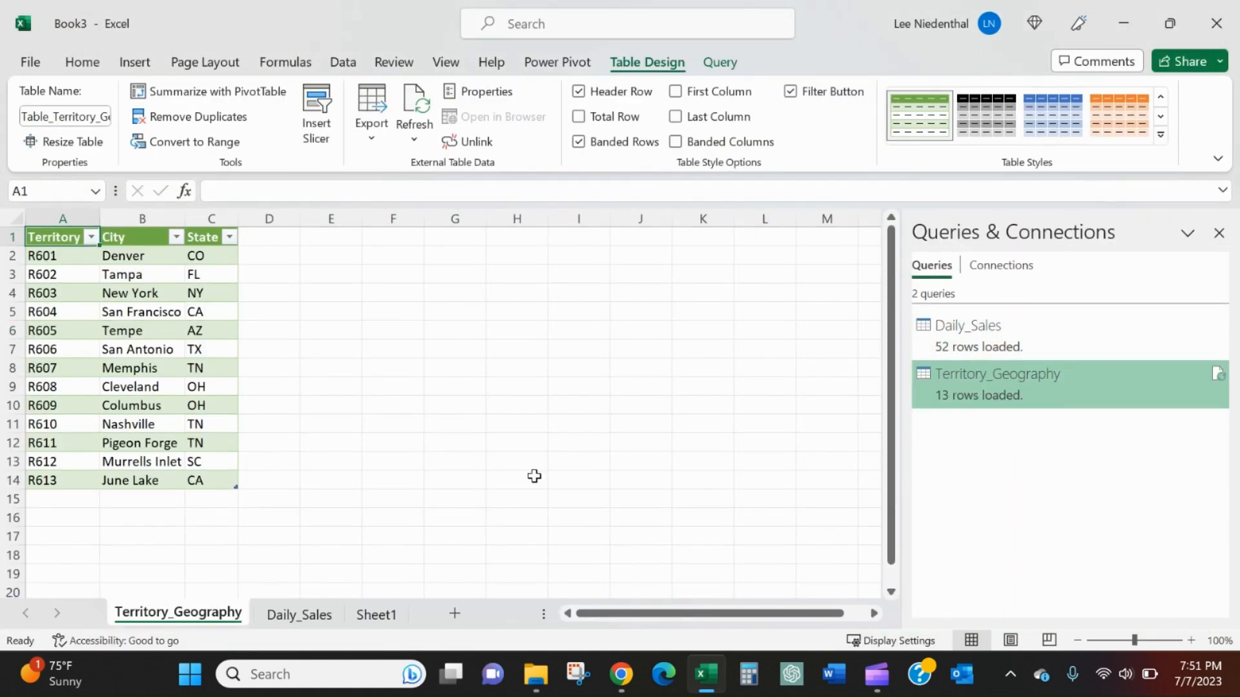
click(299, 617)
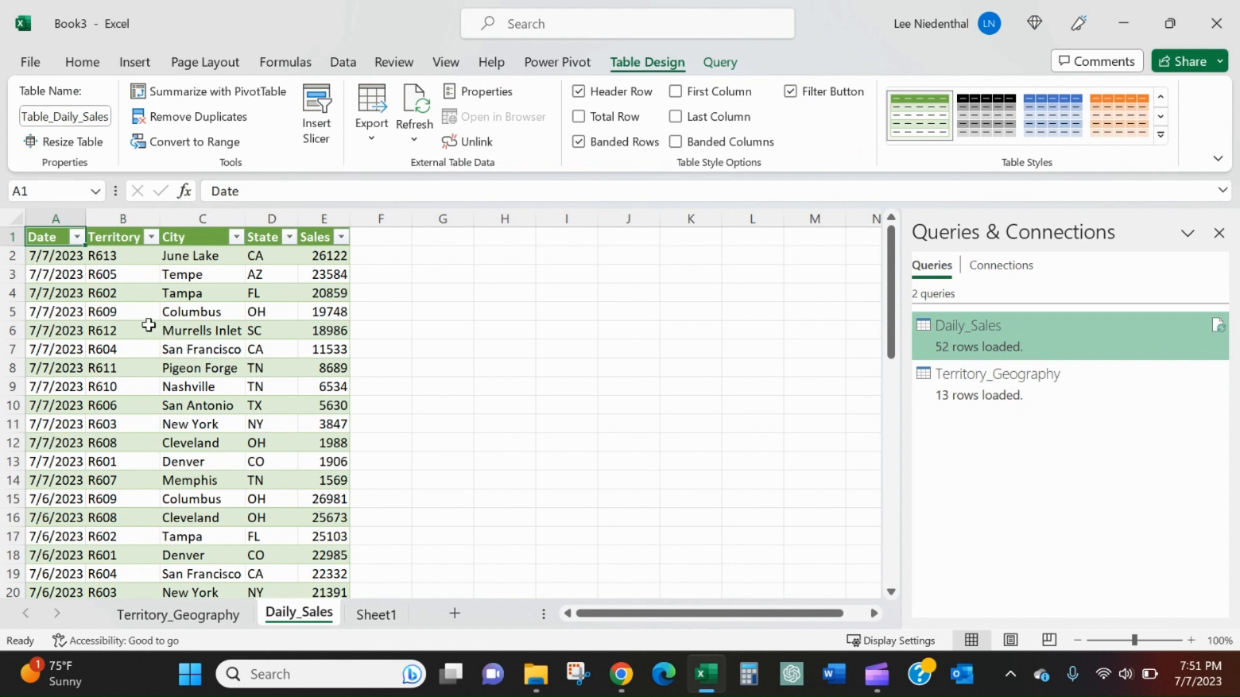
click(61, 257)
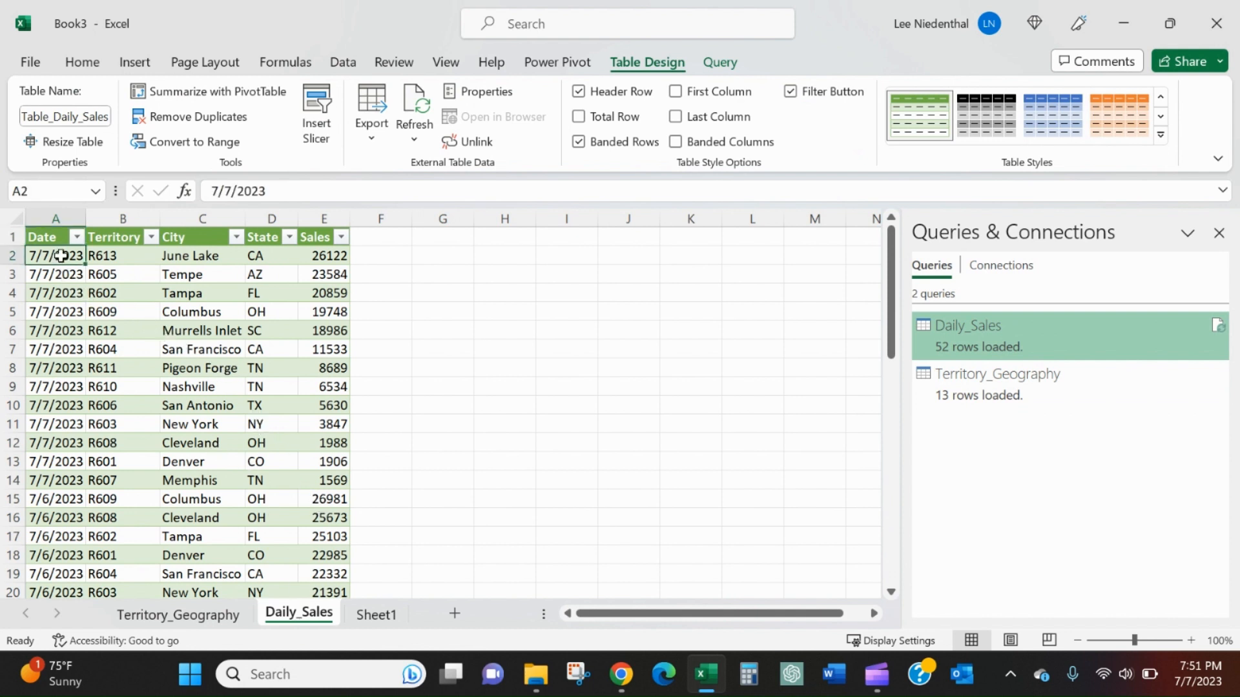
click(113, 257)
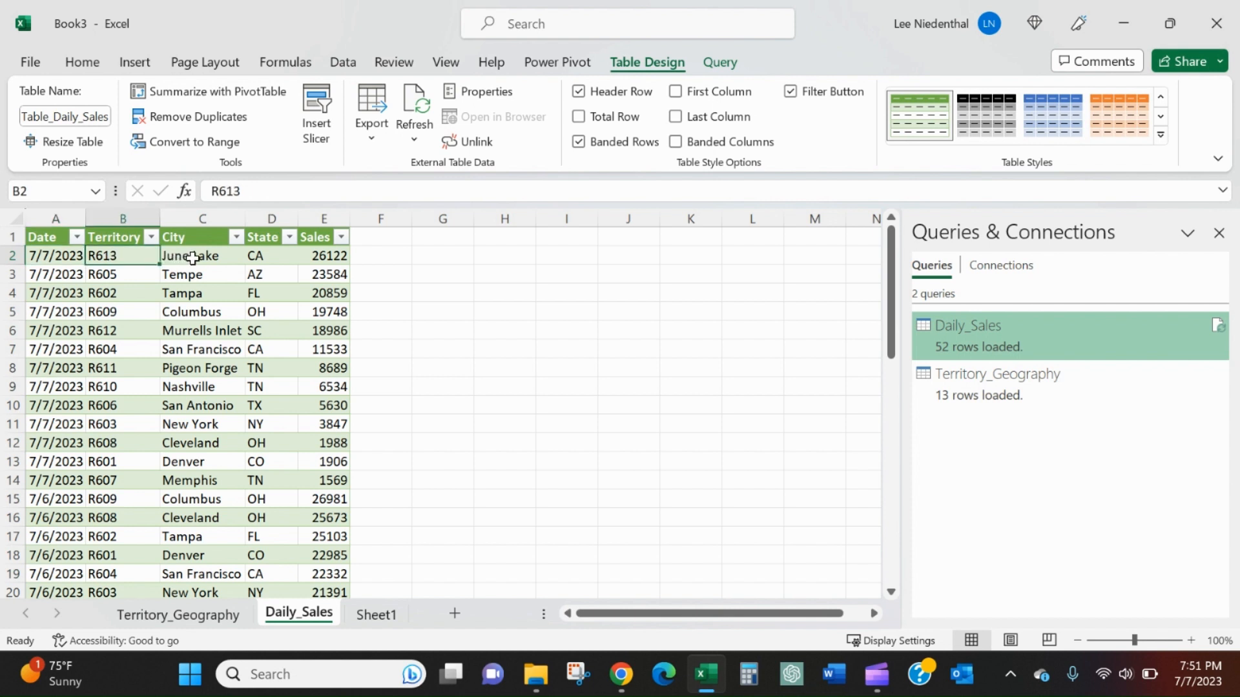
drag(192, 257, 261, 259)
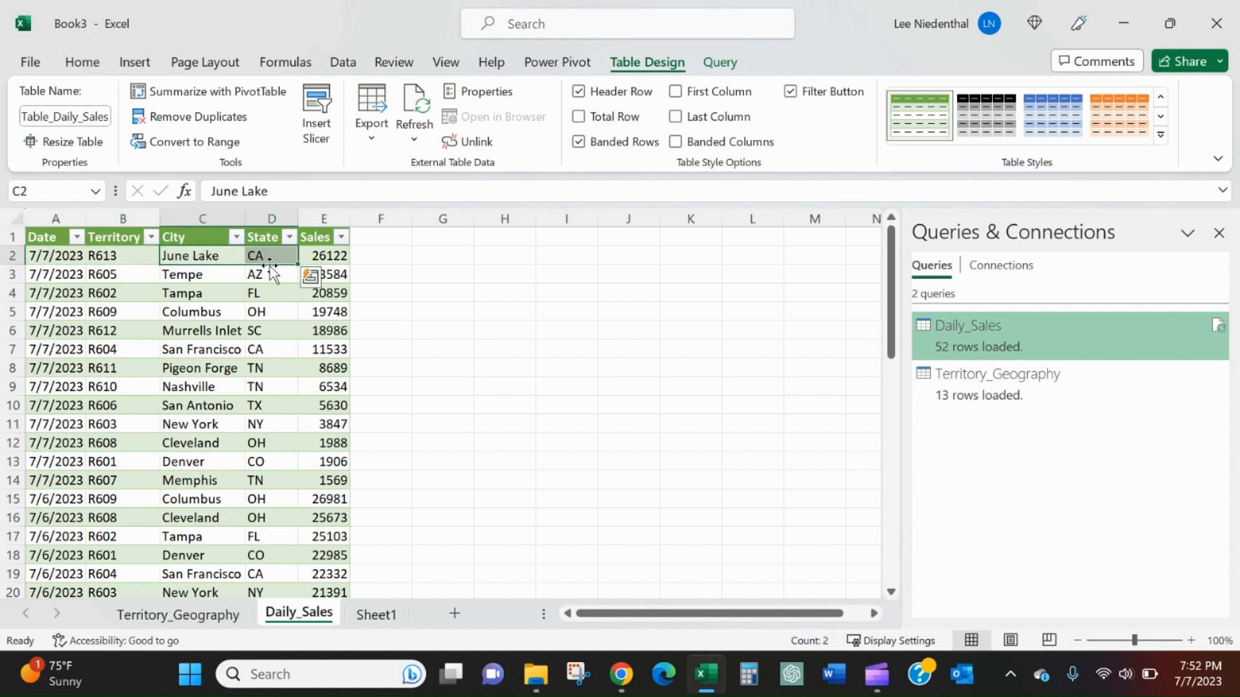
click(317, 256)
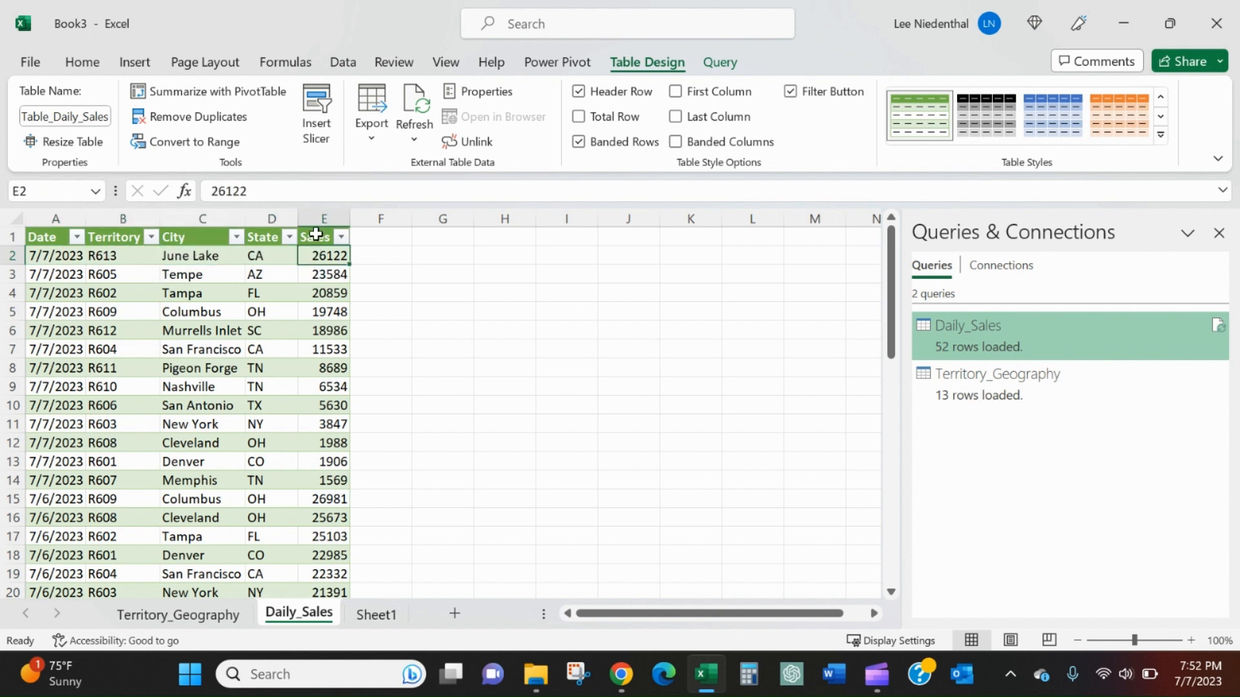
Step: Format the Sales column of the Daily_Sales table in comma style with no decimal places
click(319, 220)
click(93, 62)
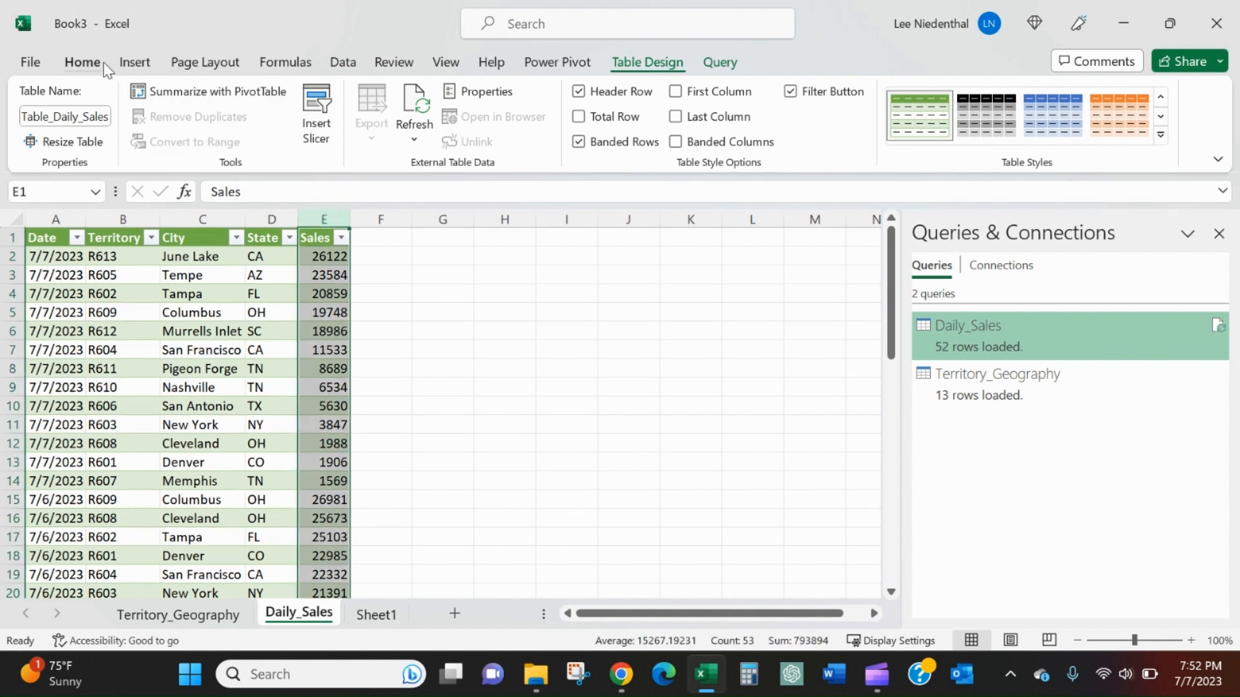
click(608, 130)
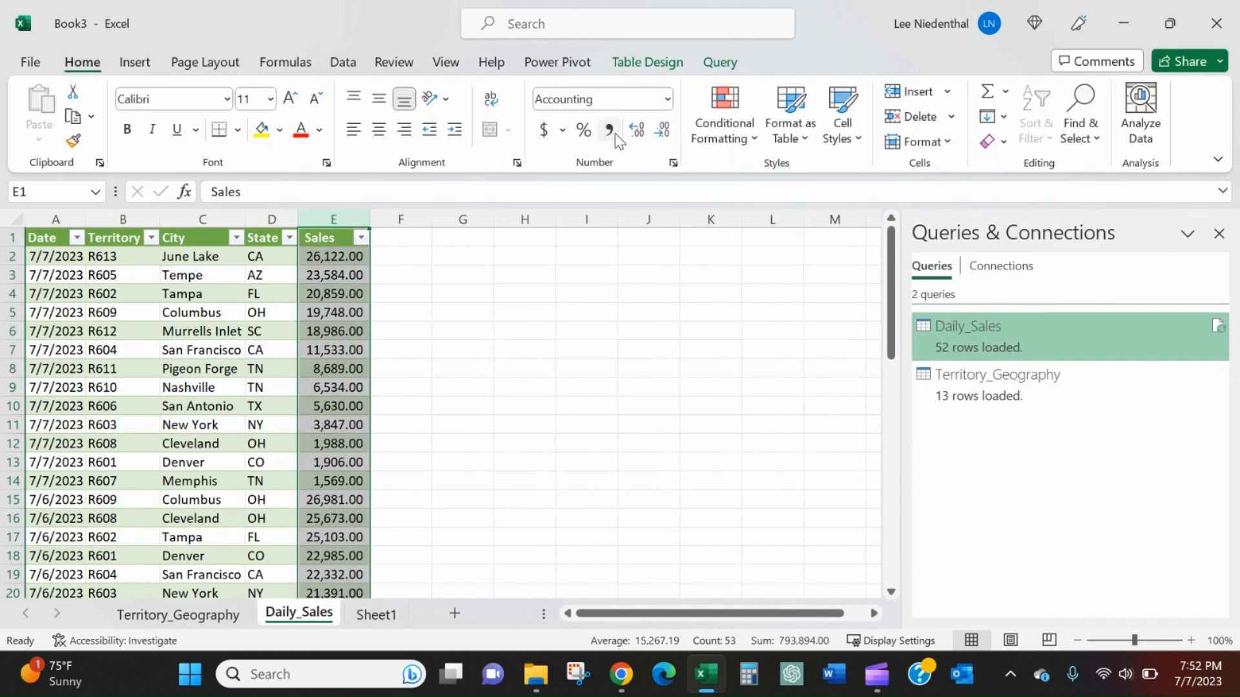
click(662, 130)
click(662, 129)
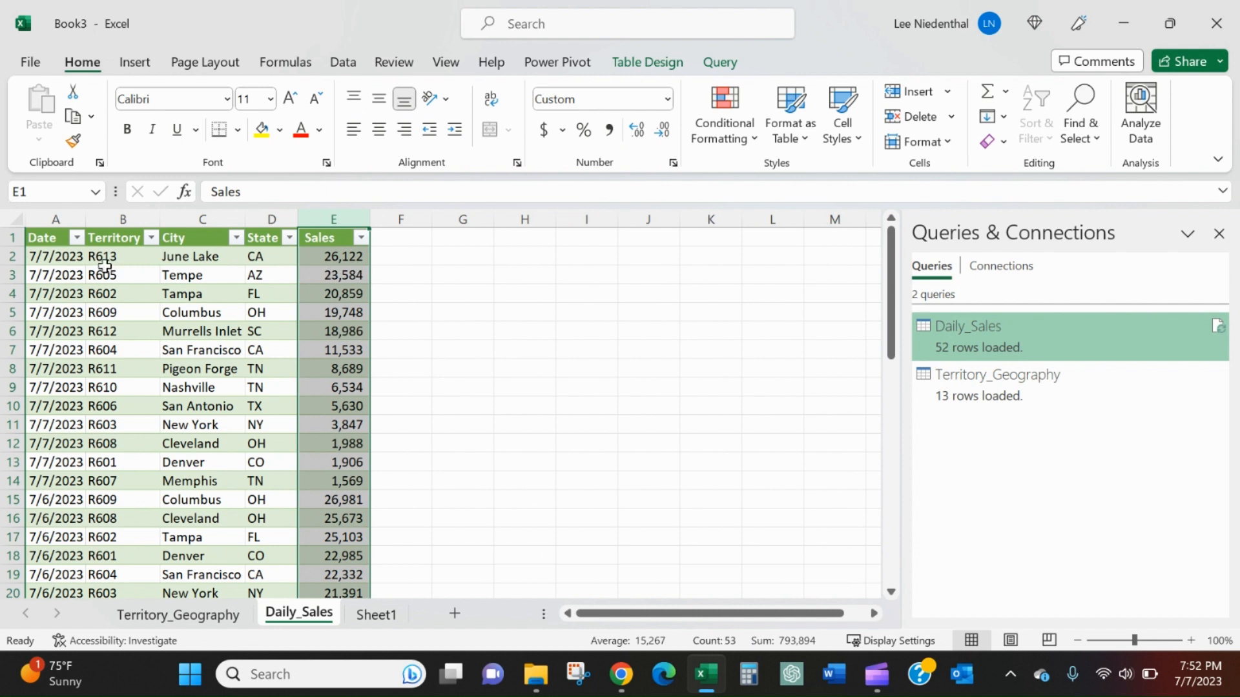
click(80, 258)
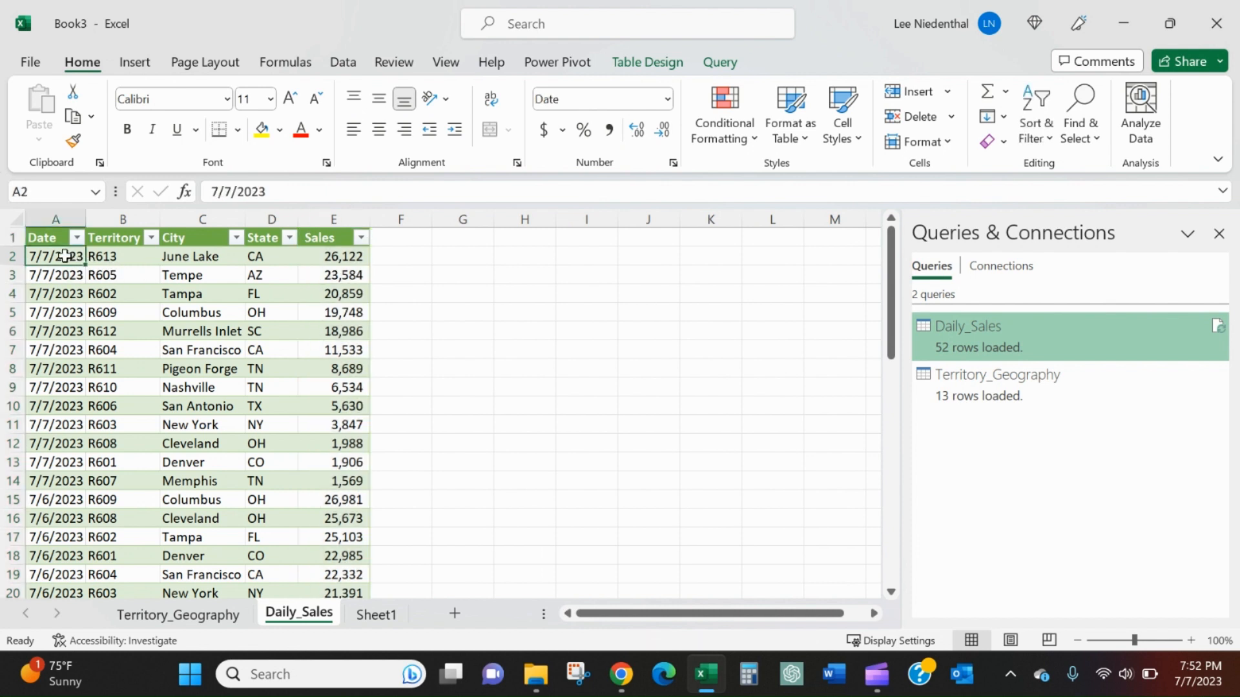